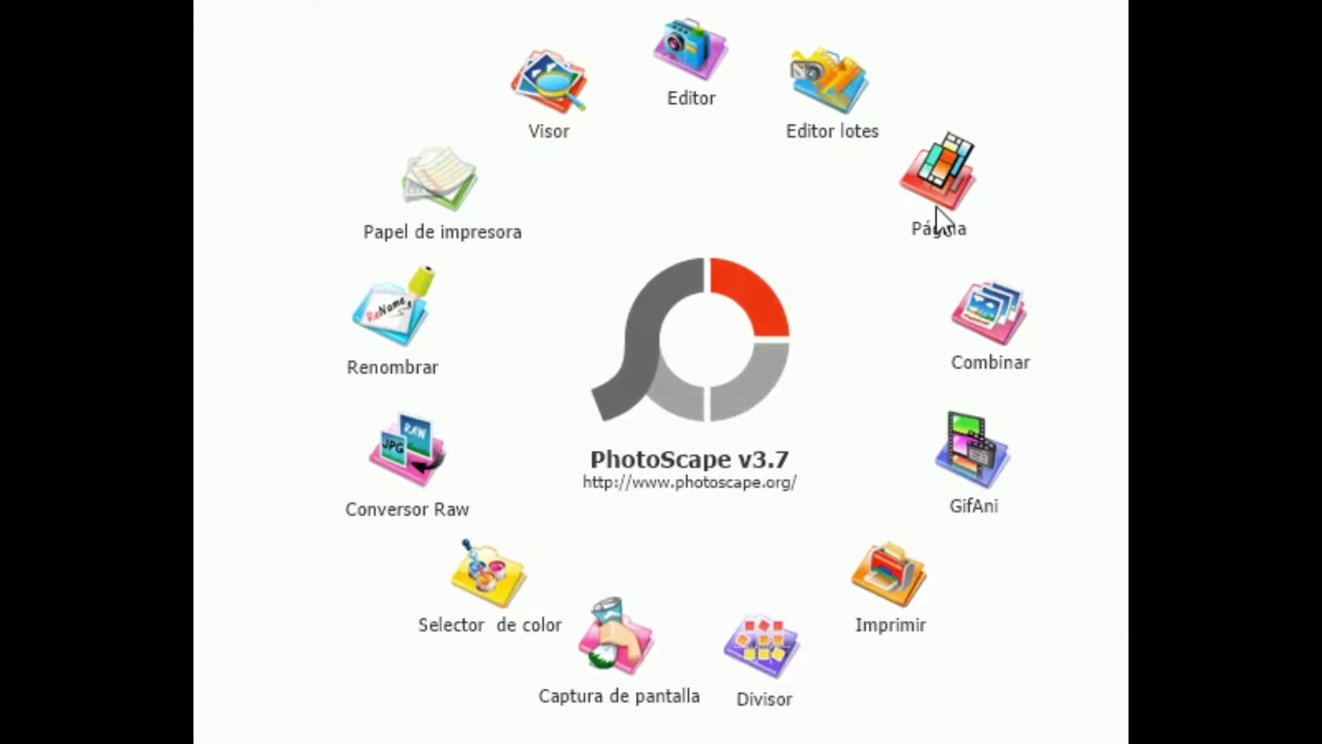
left_click(934, 205)
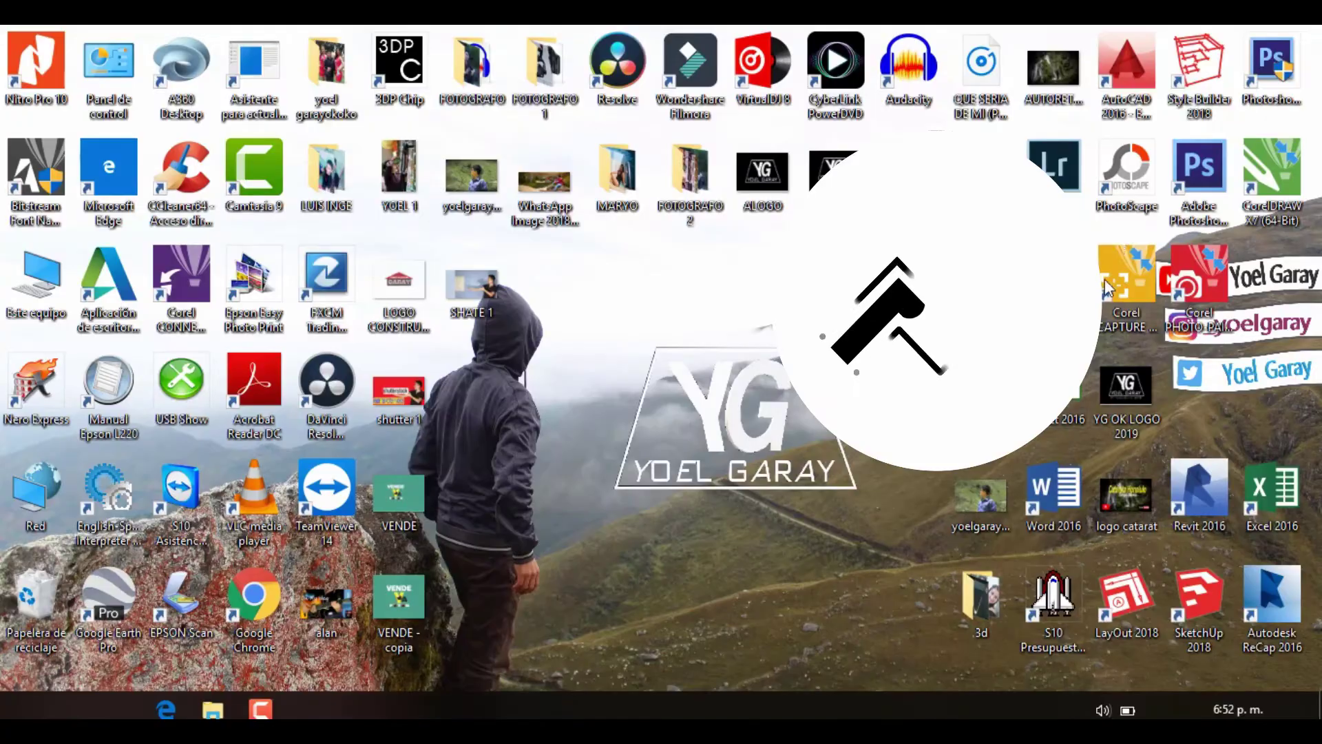
- Launch PhotoScape from the desktop and open its photo editor
double_click(1130, 188)
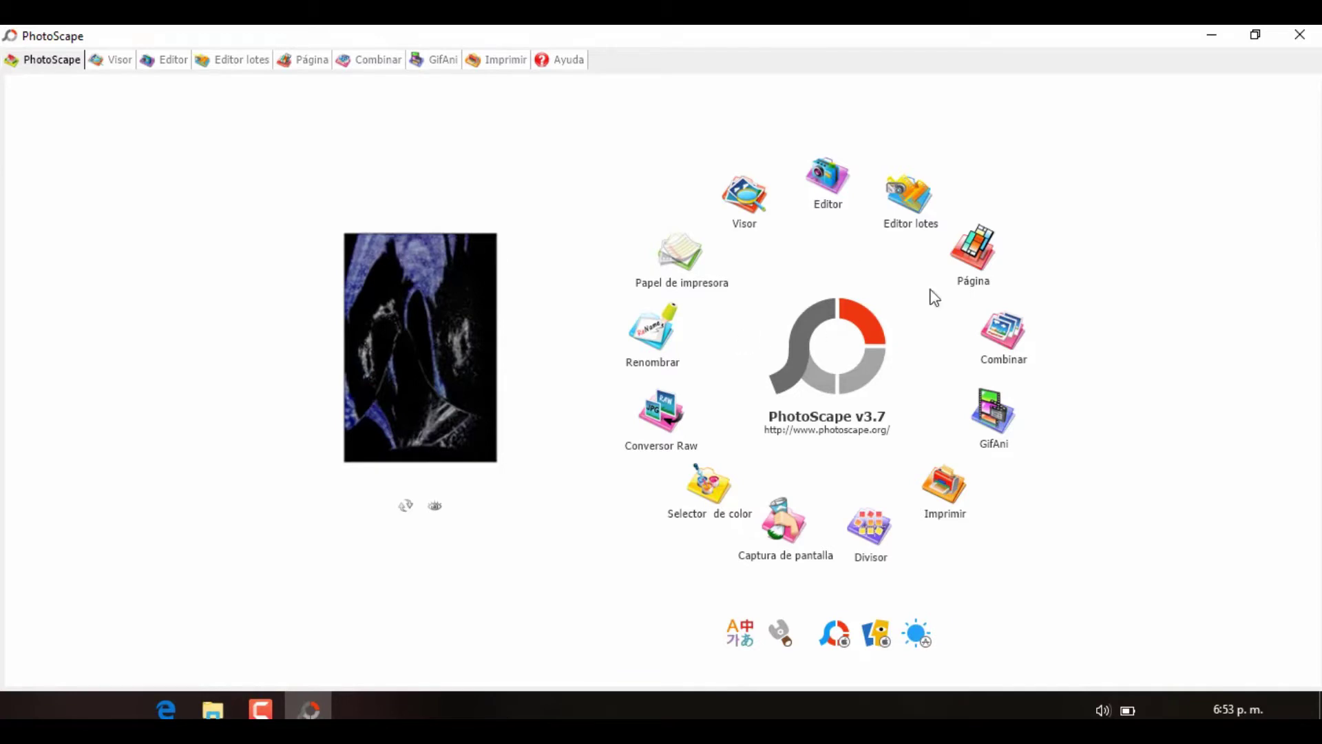
left_click(827, 200)
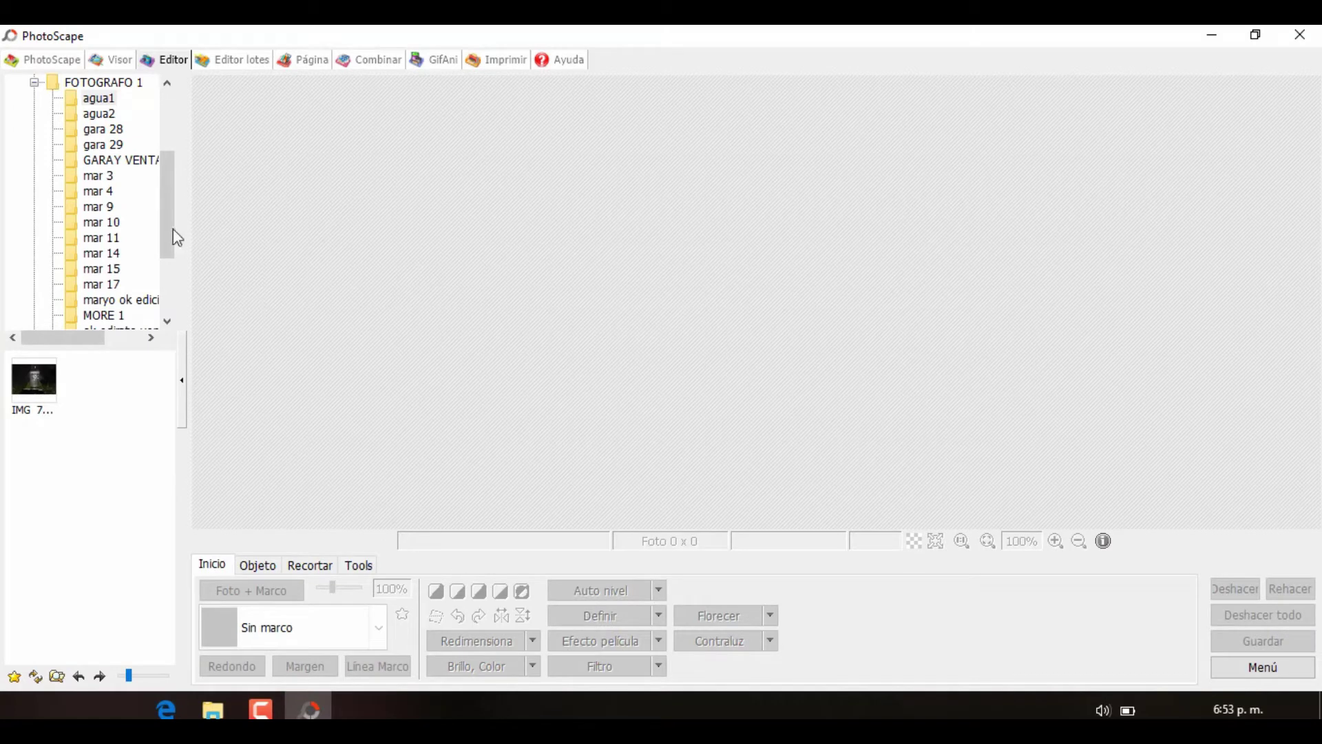
- Find the TOTORIAL YG folder in the desktop folder tree and load the photo IMG_5025.JPG into the editor
left_click_drag(172, 228, 174, 177)
mouse_move(103, 285)
left_mouse_down()
mouse_move(124, 331)
mouse_move(363, 463)
mouse_move(270, 358)
mouse_move(209, 389)
mouse_move(118, 325)
mouse_move(113, 271)
mouse_move(112, 282)
left_mouse_up()
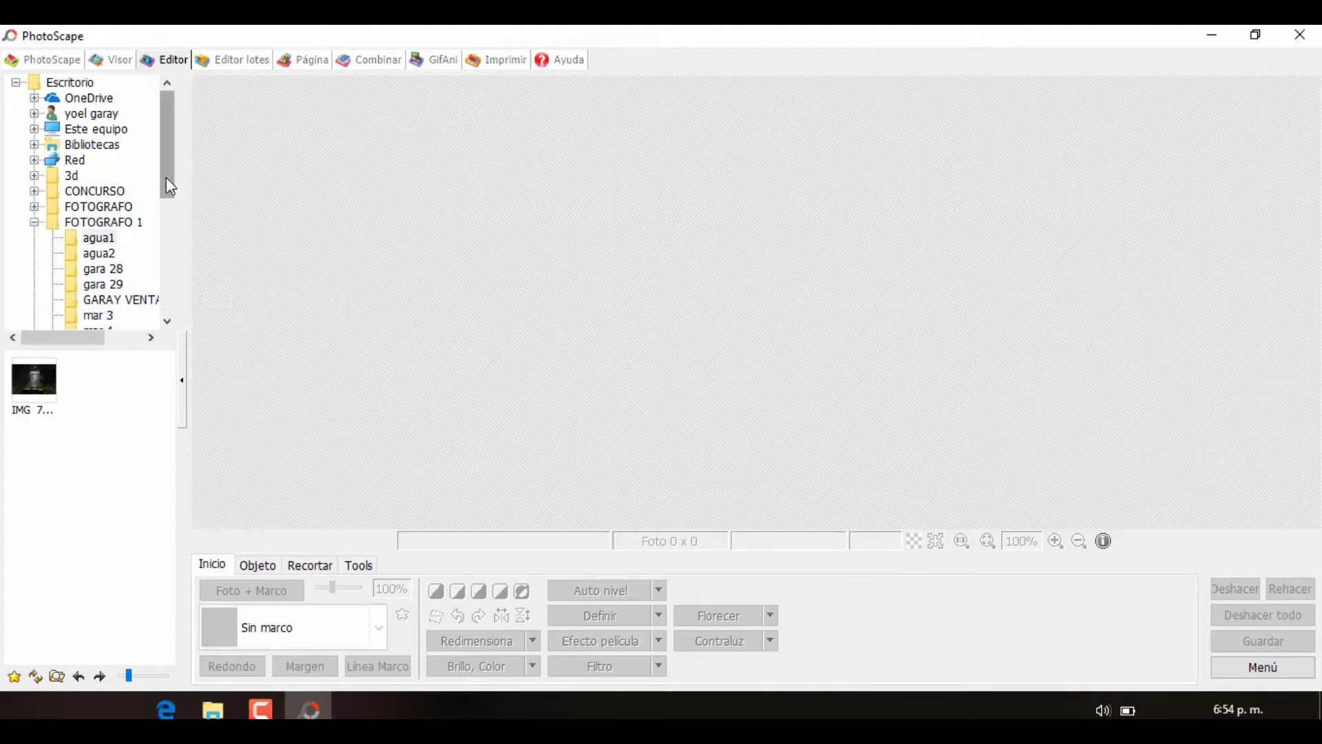
left_click_drag(165, 164, 166, 282)
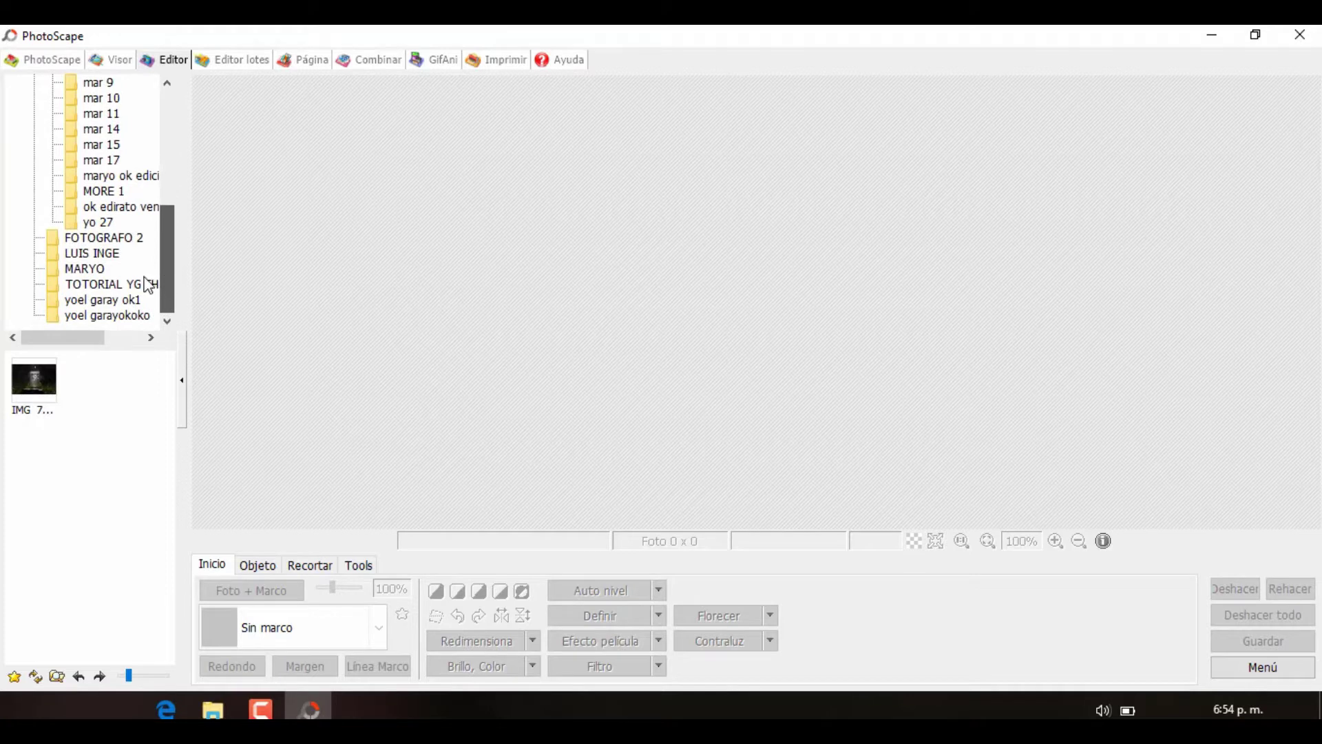
left_click_drag(69, 285, 274, 451)
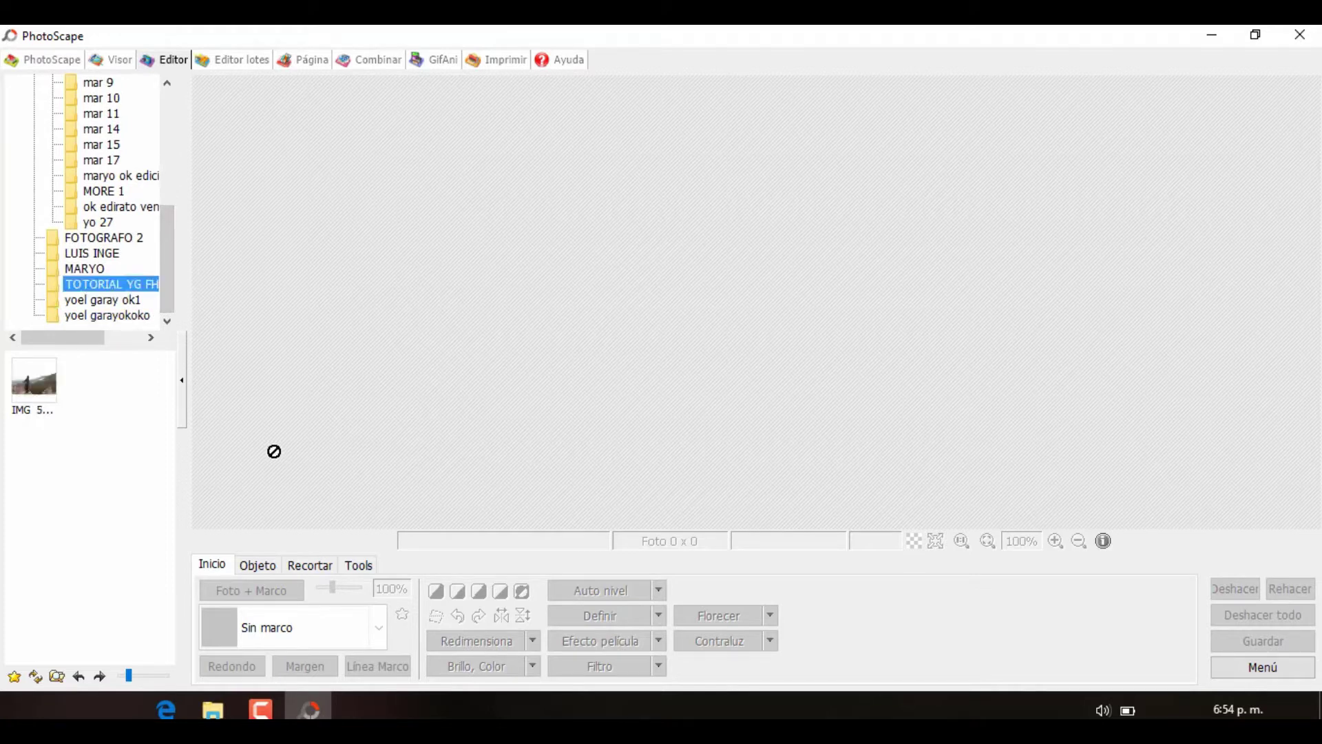
left_click(44, 393)
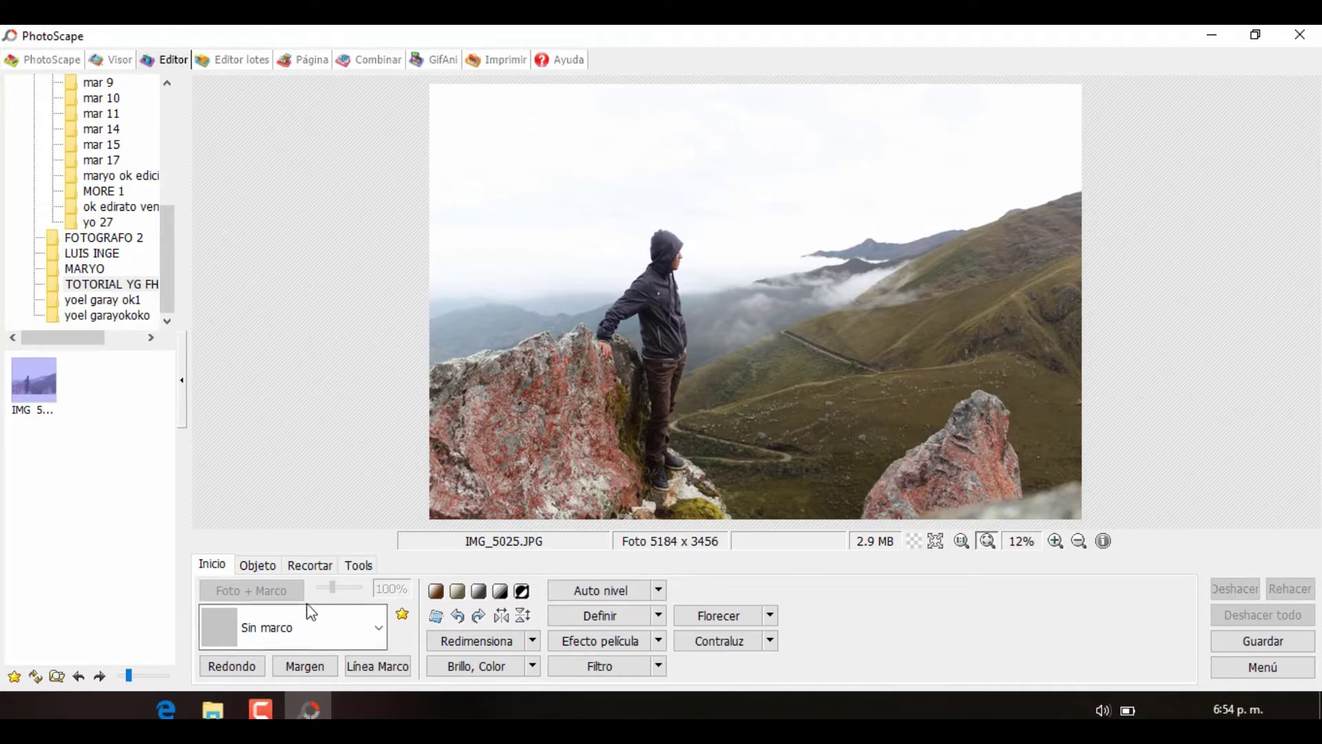
- Activate the Clonar Área tool, try its brush sizes on the photo and settle on the second-largest one
left_click(367, 570)
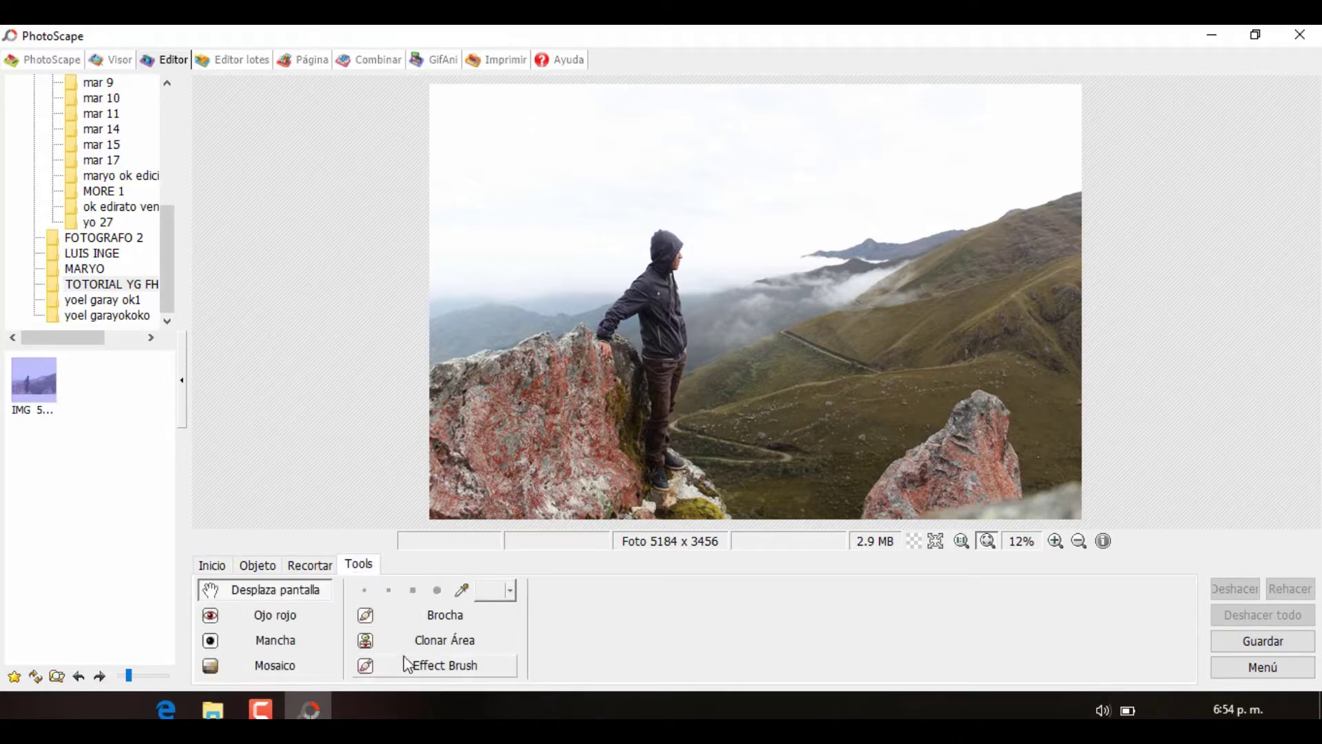
left_click(441, 640)
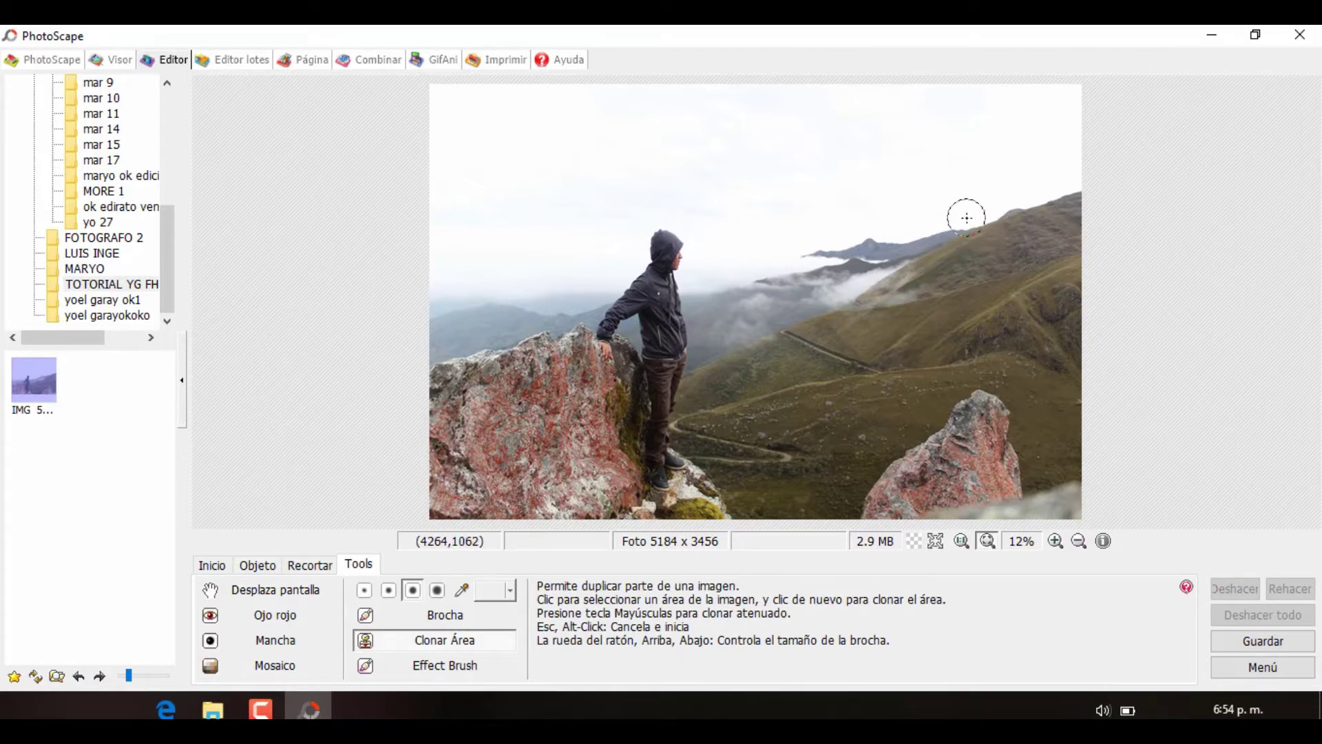
scroll(938, 216, "up", 1)
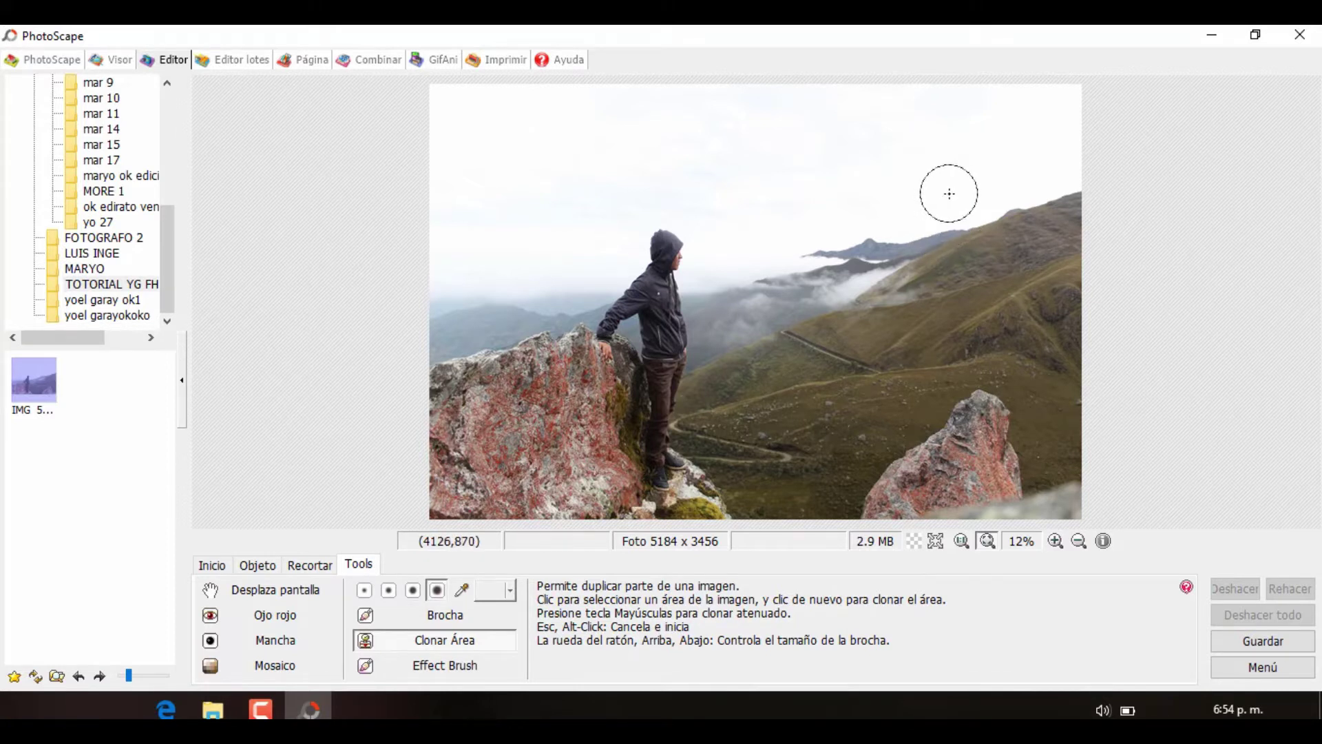
scroll(949, 193, "down", 3)
scroll(949, 193, "up", 3)
scroll(948, 193, "down", 3)
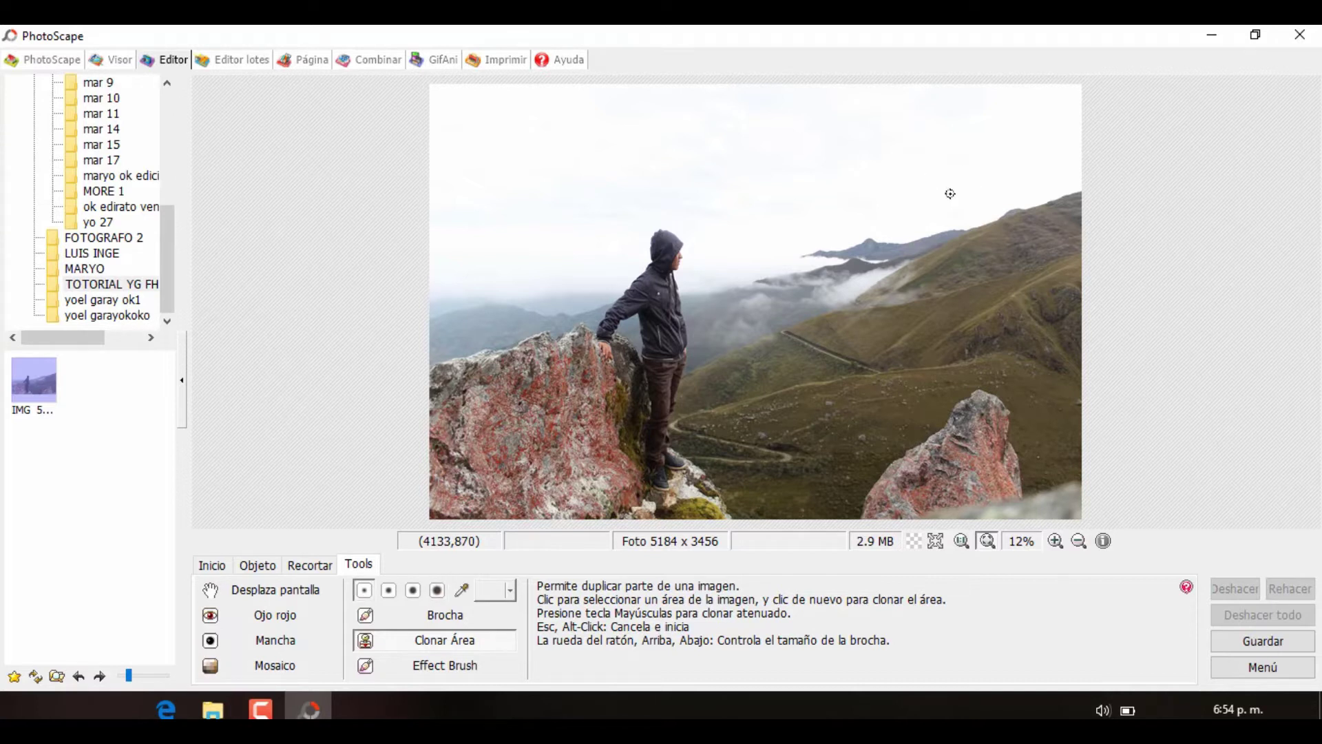
scroll(949, 194, "up", 3)
scroll(950, 194, "down", 3)
scroll(949, 194, "up", 3)
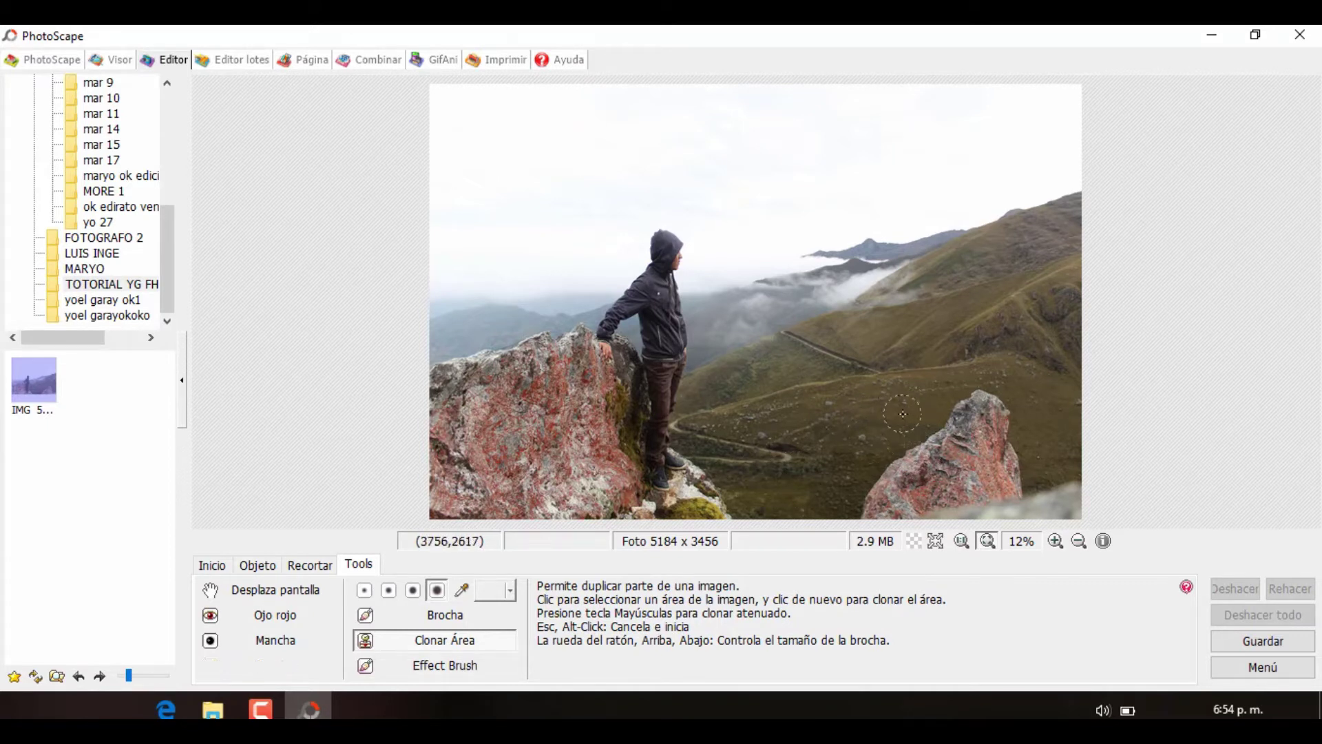
scroll(846, 414, "down", 1)
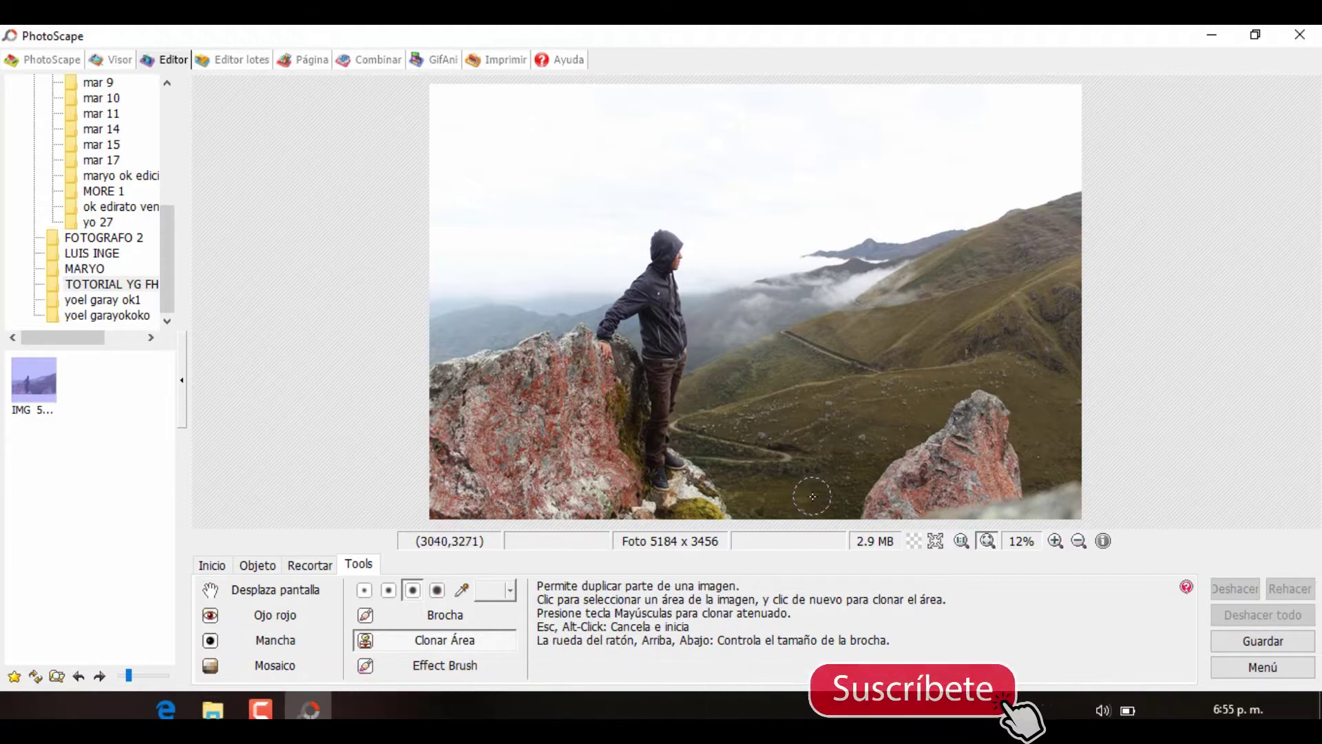
- Sample the grassy slope beside the small foreground rock and clone it over the rock's left edge
left_click(857, 421)
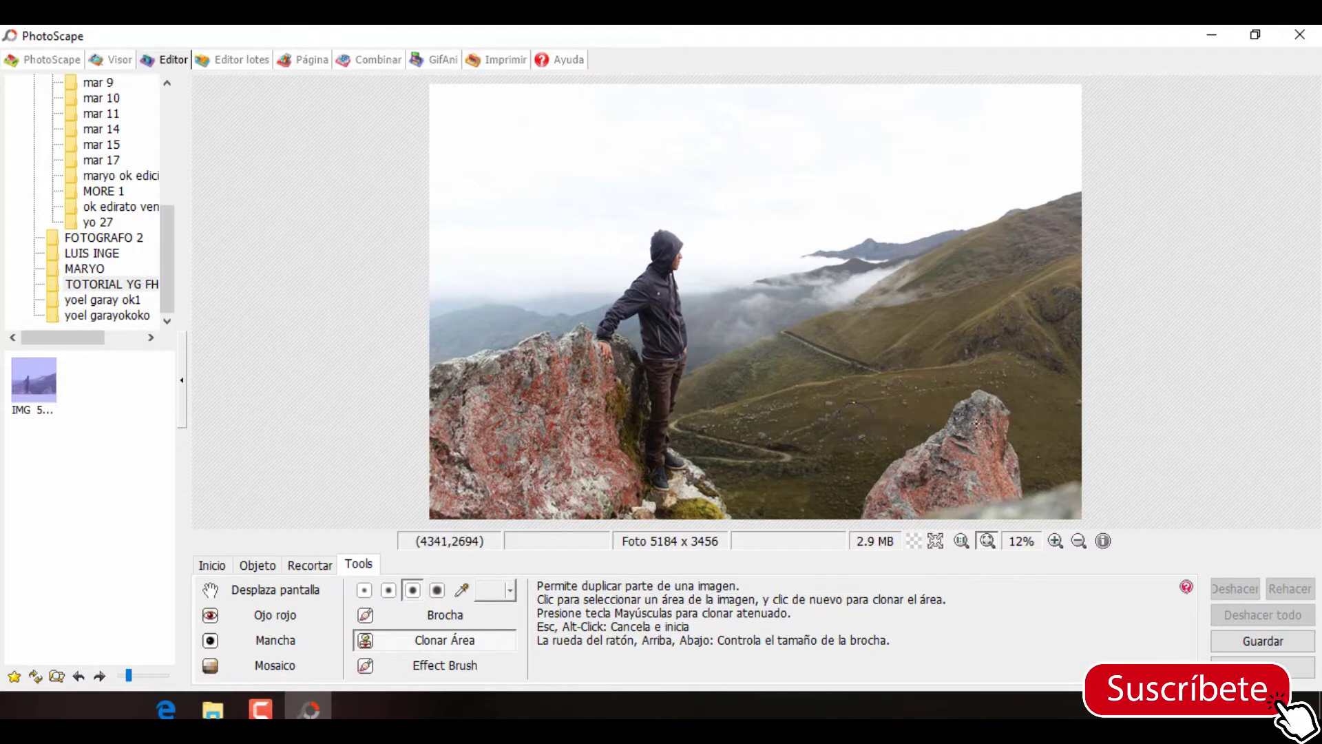
left_click(850, 422)
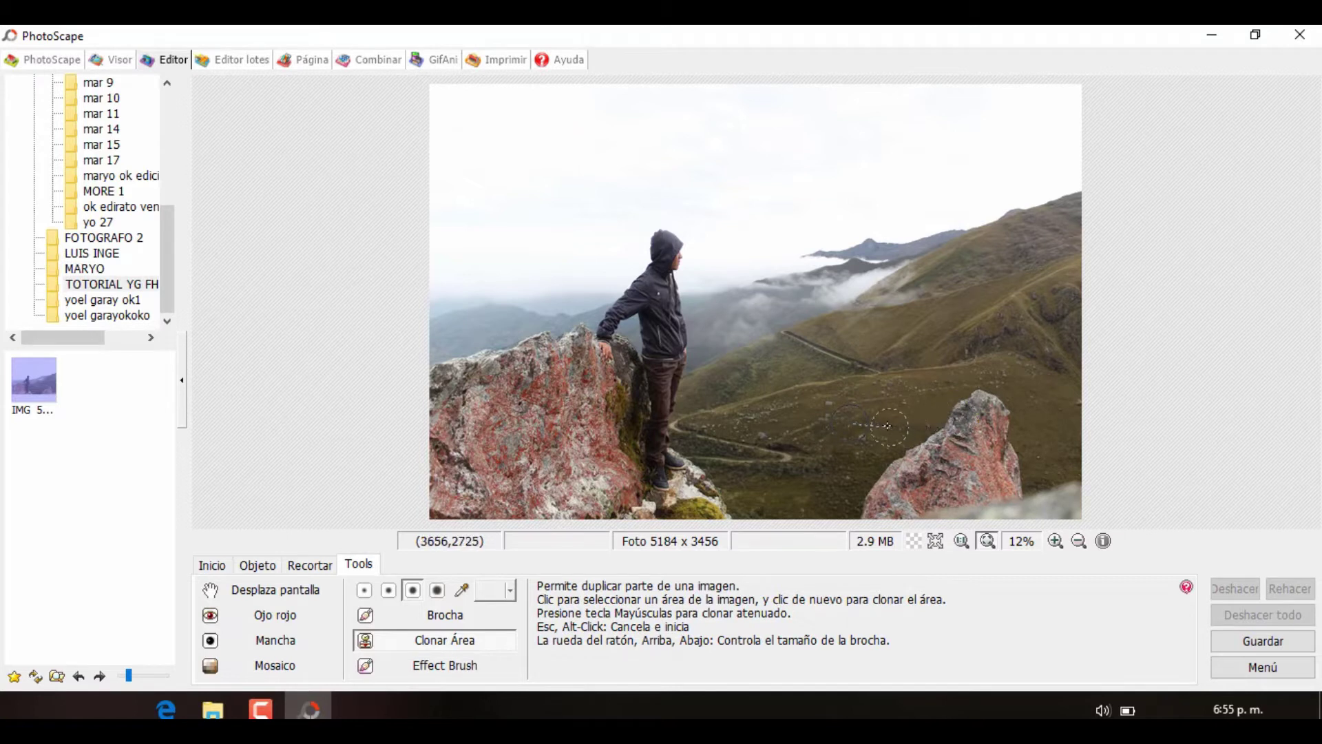
left_click(826, 433)
mouse_move(951, 420)
left_mouse_down()
mouse_move(915, 433)
mouse_move(934, 420)
mouse_move(917, 436)
mouse_move(958, 439)
mouse_move(866, 425)
mouse_move(931, 425)
mouse_move(868, 505)
mouse_move(926, 438)
mouse_move(882, 484)
left_mouse_up()
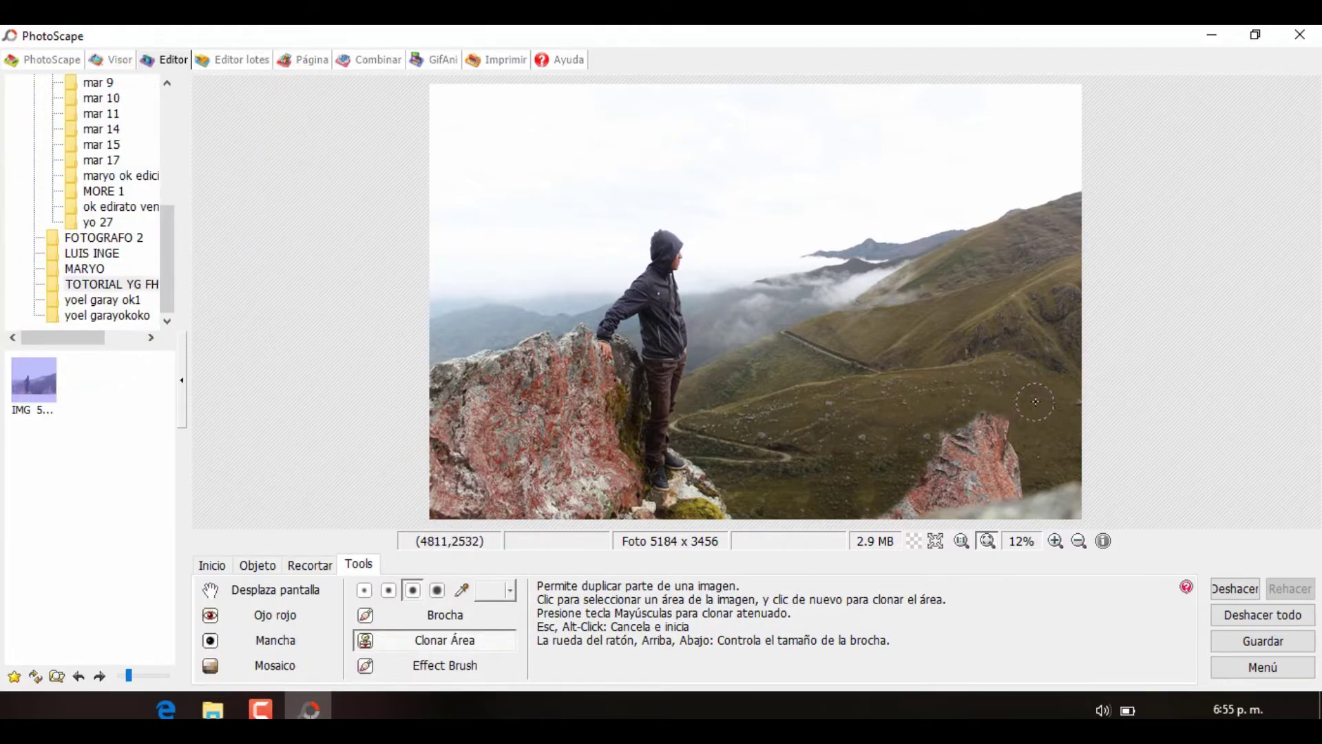
- Clone hillside texture over the small foreground rock's peak and the upper part of its right side
scroll(1036, 400, "up", 1)
left_click_drag(1003, 427, 982, 421)
left_click(1006, 440)
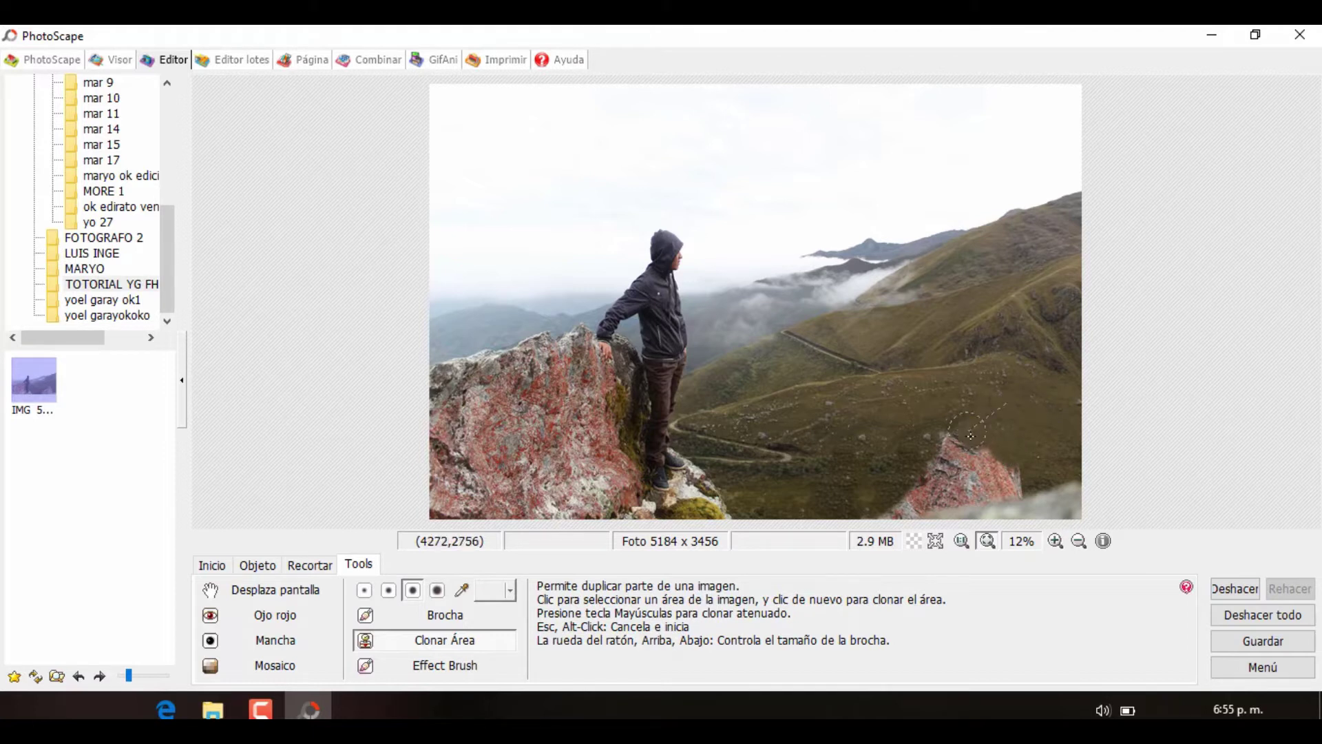
left_click(991, 443)
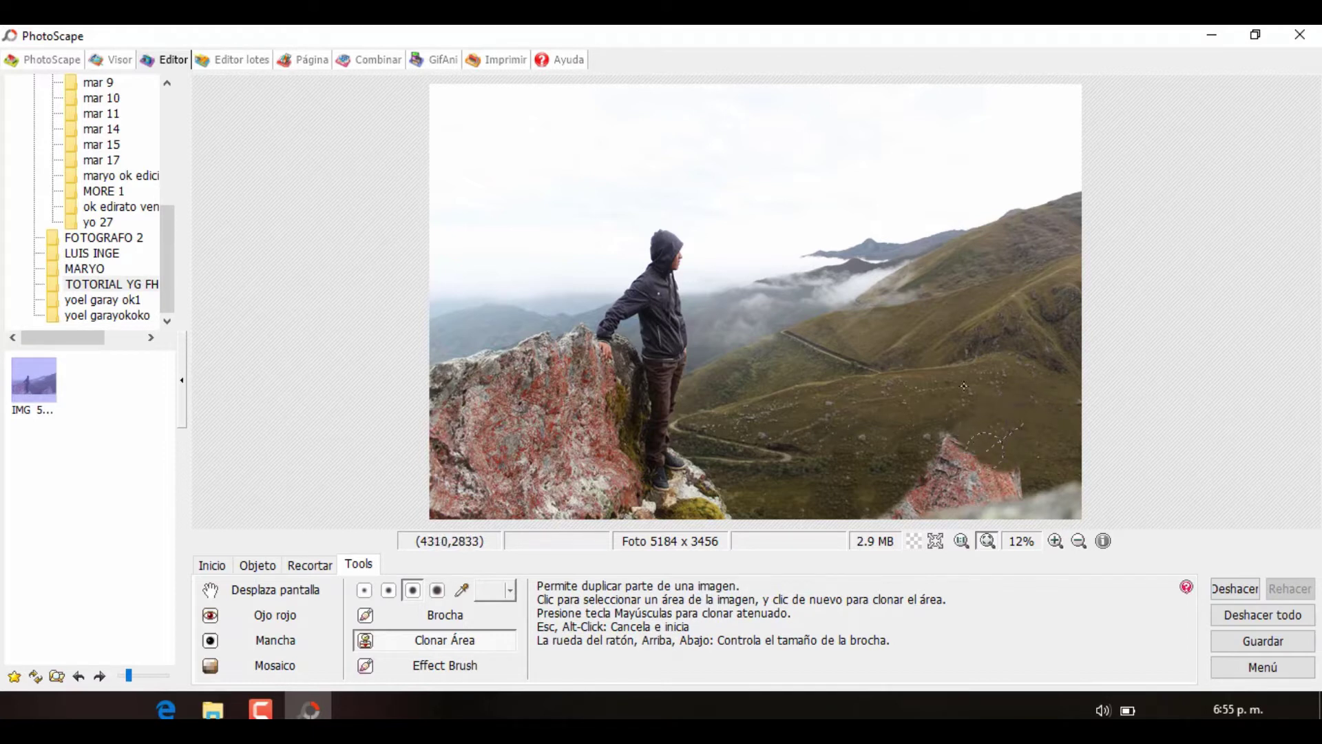
left_click(949, 455)
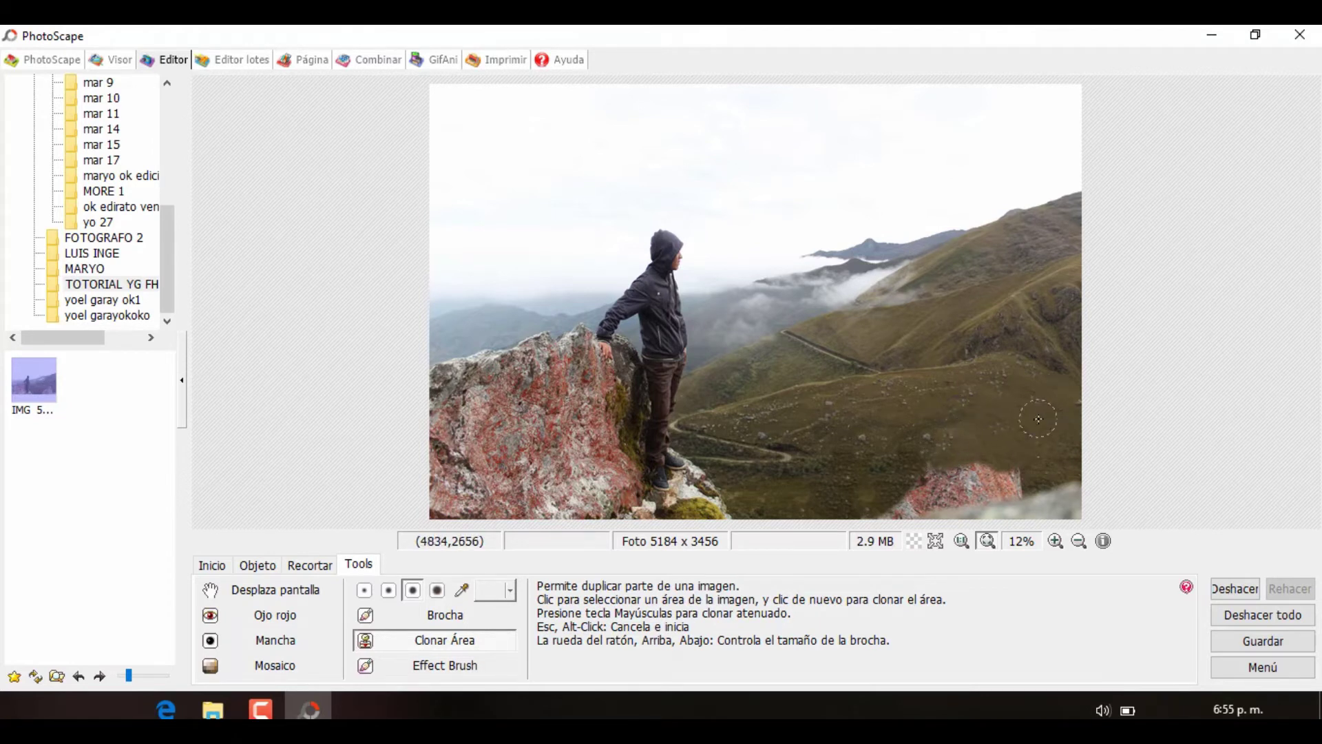
- Clone grass over the middle and right side of the remaining small rock, working down to its base
left_click_drag(978, 465, 1001, 465)
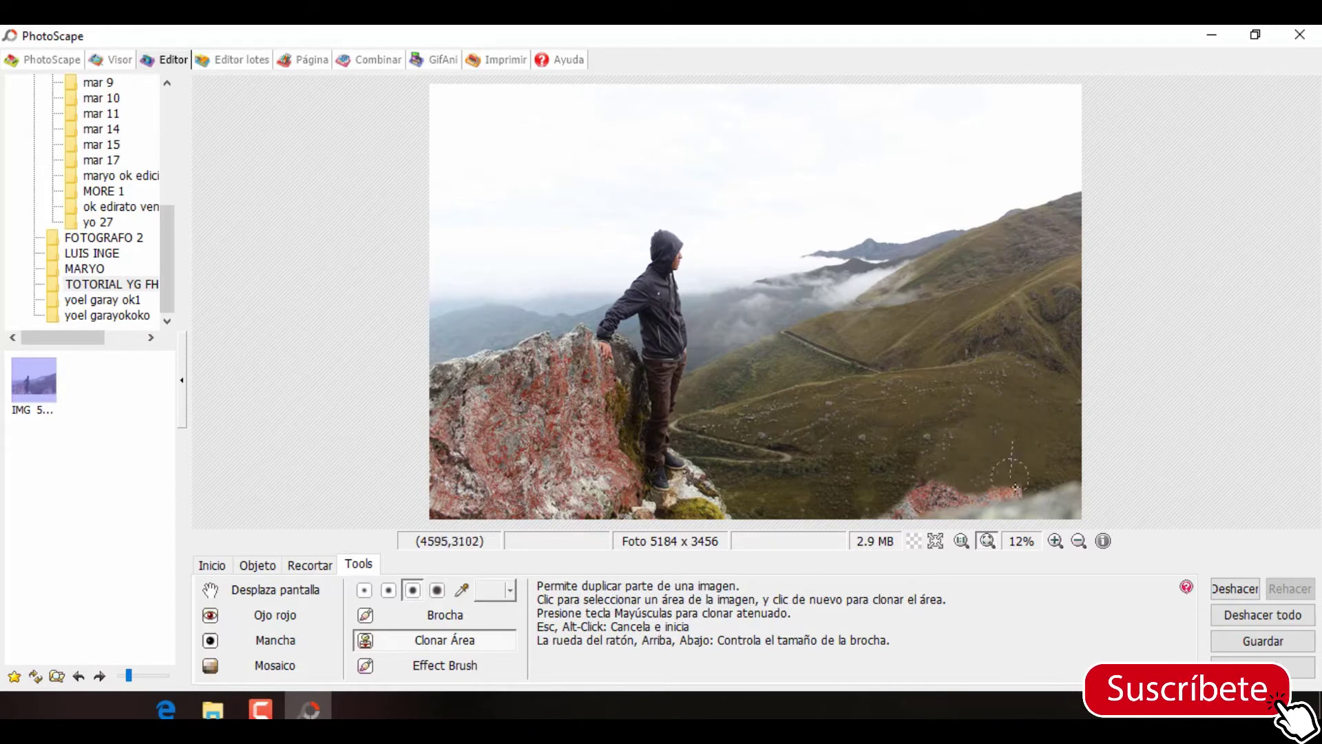
left_click_drag(1018, 490, 906, 478)
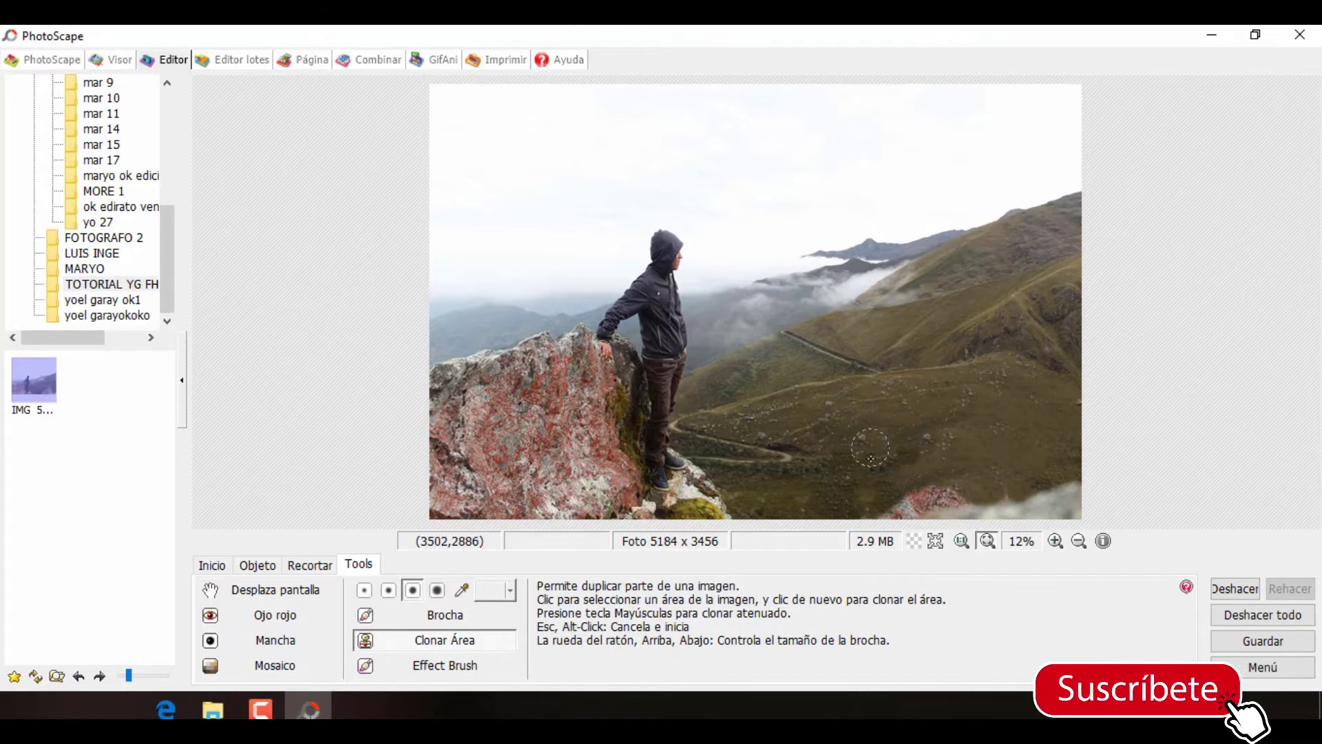
mouse_move(926, 492)
left_mouse_down()
mouse_move(892, 509)
mouse_move(948, 499)
mouse_move(895, 506)
left_mouse_up()
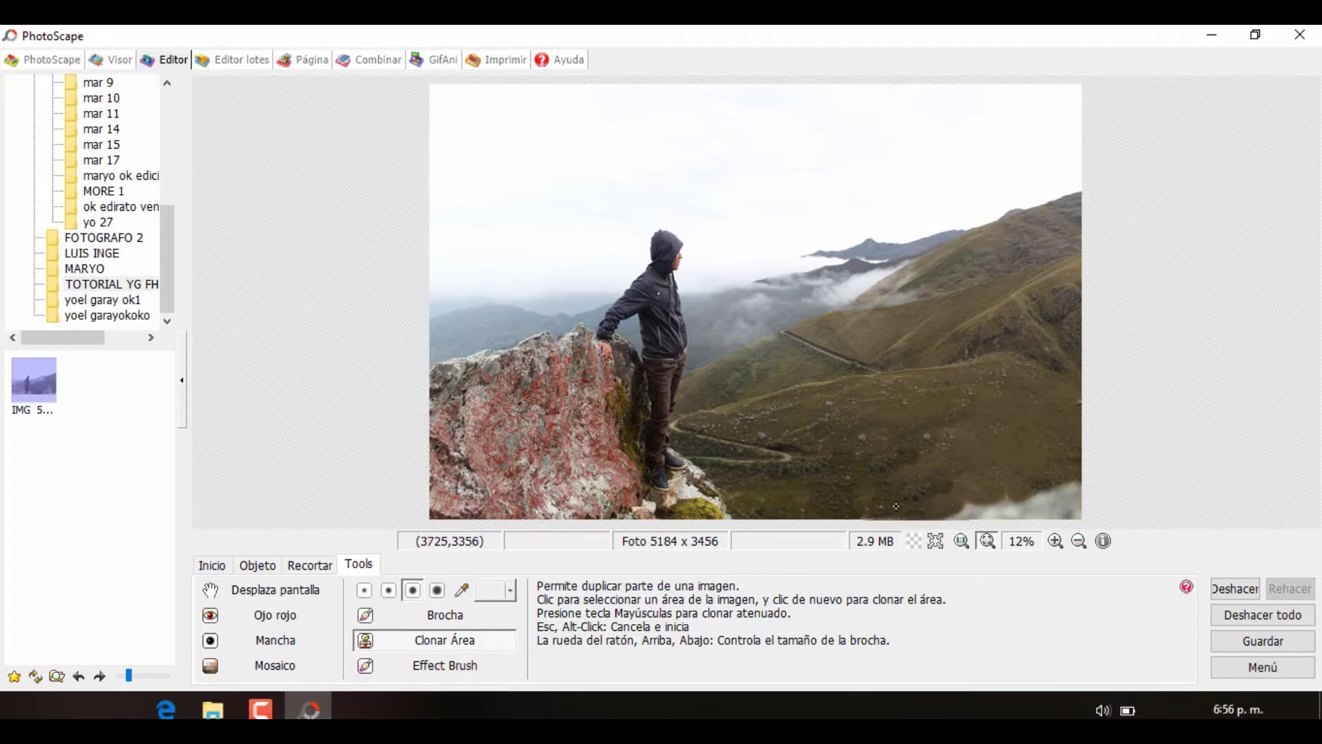
key("Escape")
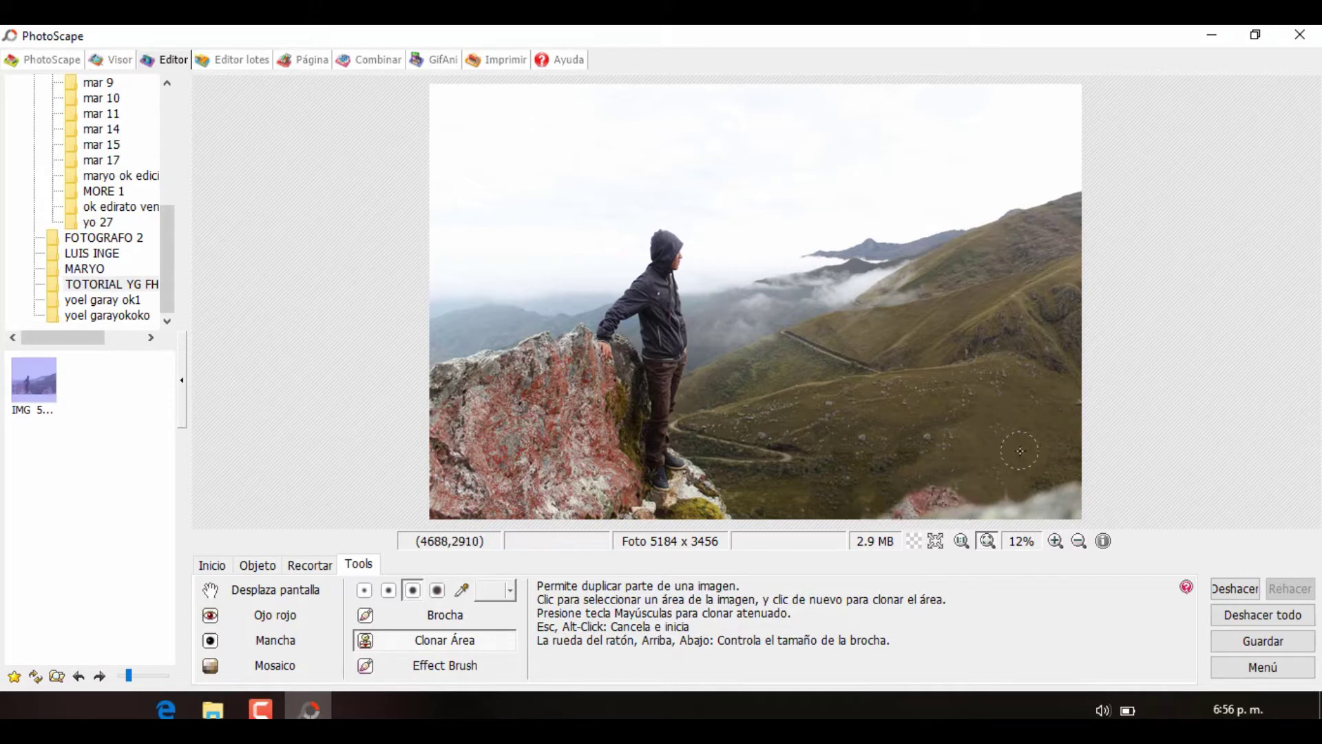
- Clone away the last red rock and the blurred grey stone in the photo's lower right corner, retouching with a smaller brush
mouse_move(942, 492)
left_mouse_down()
mouse_move(902, 495)
mouse_move(974, 511)
mouse_move(1069, 483)
mouse_move(1072, 501)
mouse_move(1032, 516)
left_mouse_up()
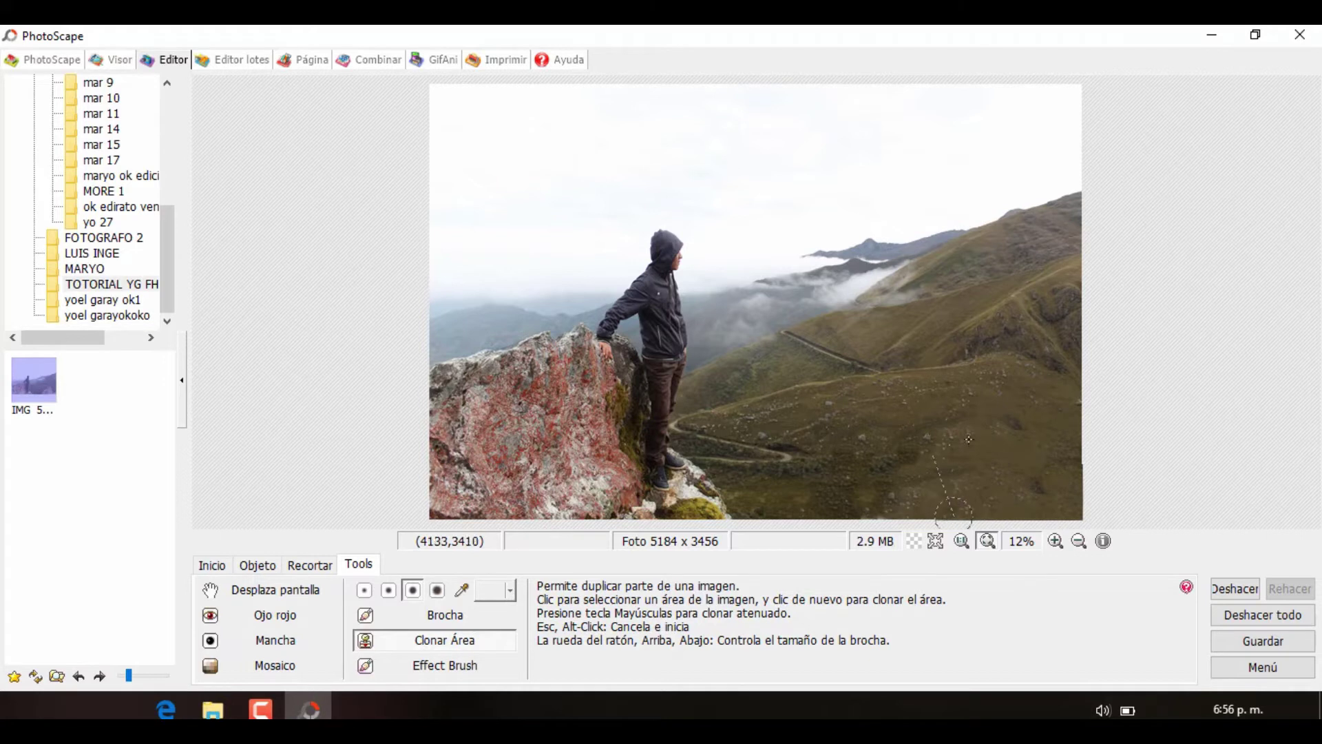
left_click_drag(900, 498, 1035, 484)
scroll(932, 468, "down", 1)
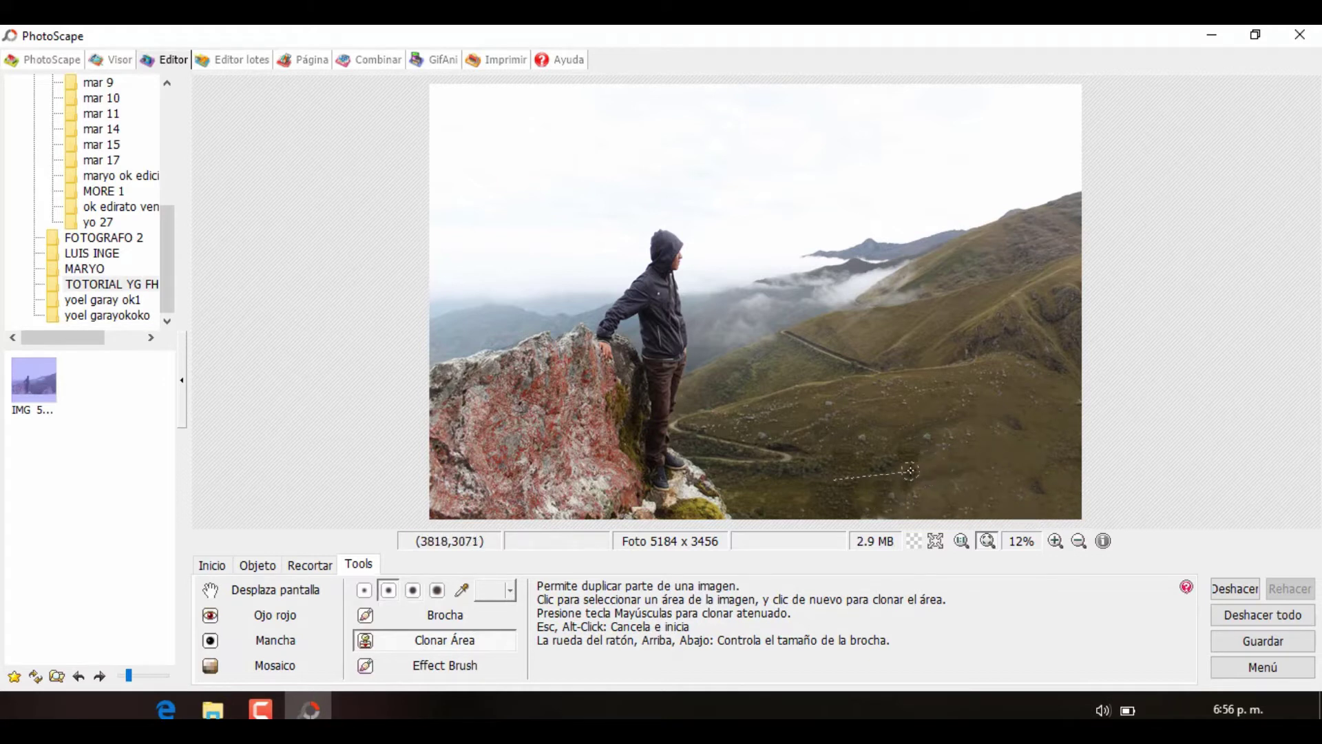
mouse_move(919, 470)
left_mouse_down()
mouse_move(907, 485)
mouse_move(923, 493)
mouse_move(905, 490)
left_mouse_up()
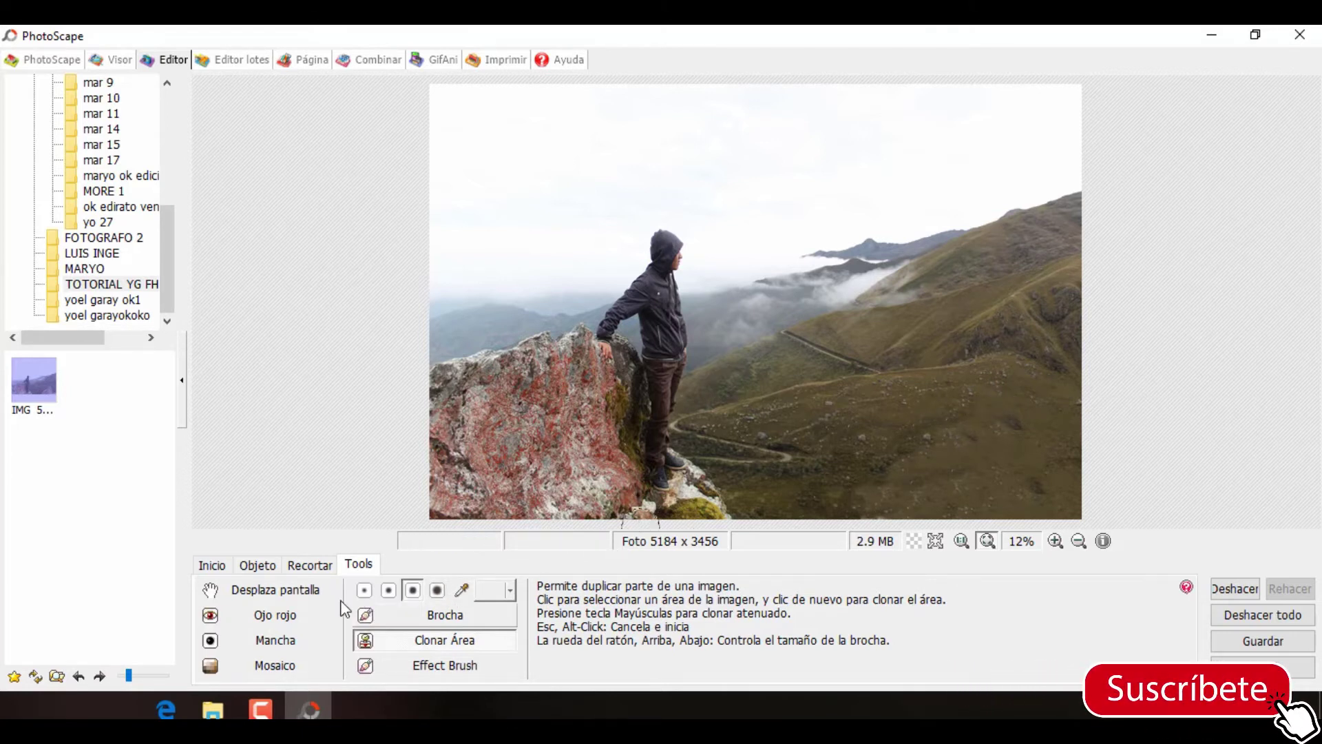
- Open the Región (Fuera de Foco) filter for the retouched photo and set its region size to 100%
left_click(211, 565)
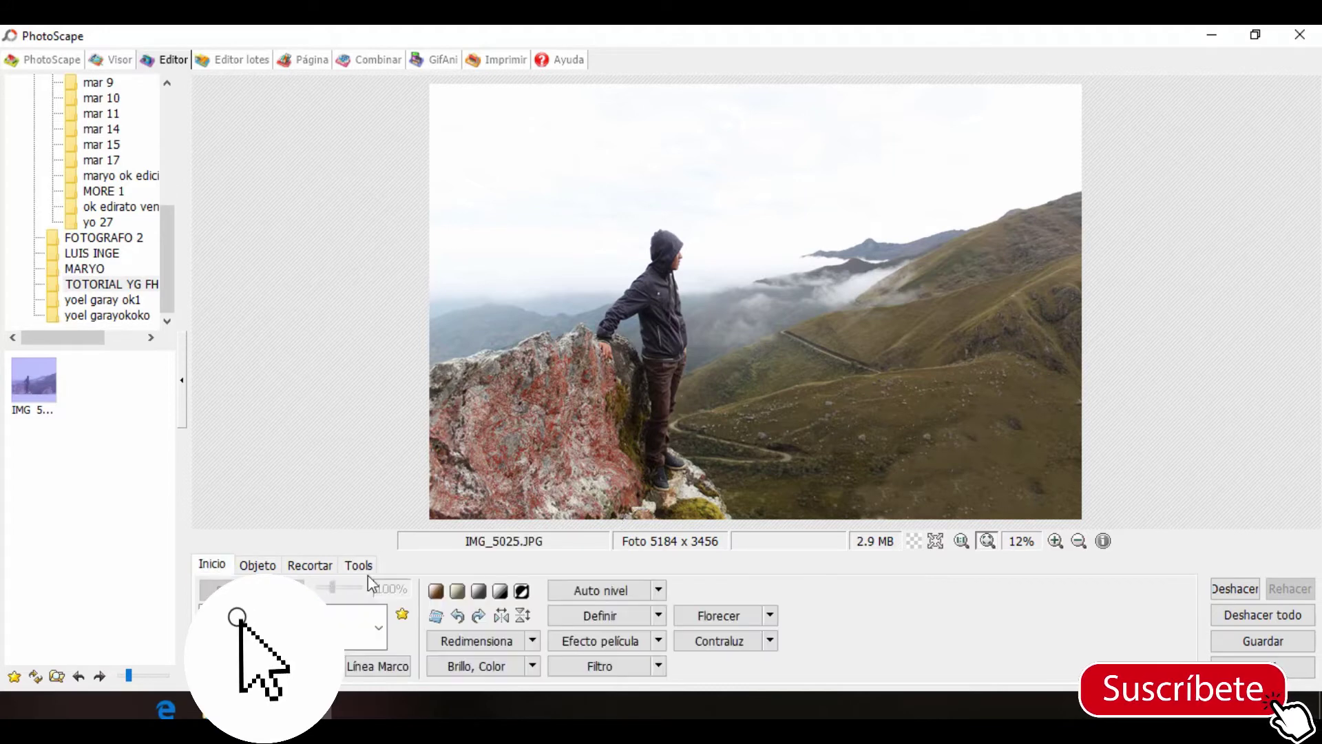
left_click(658, 671)
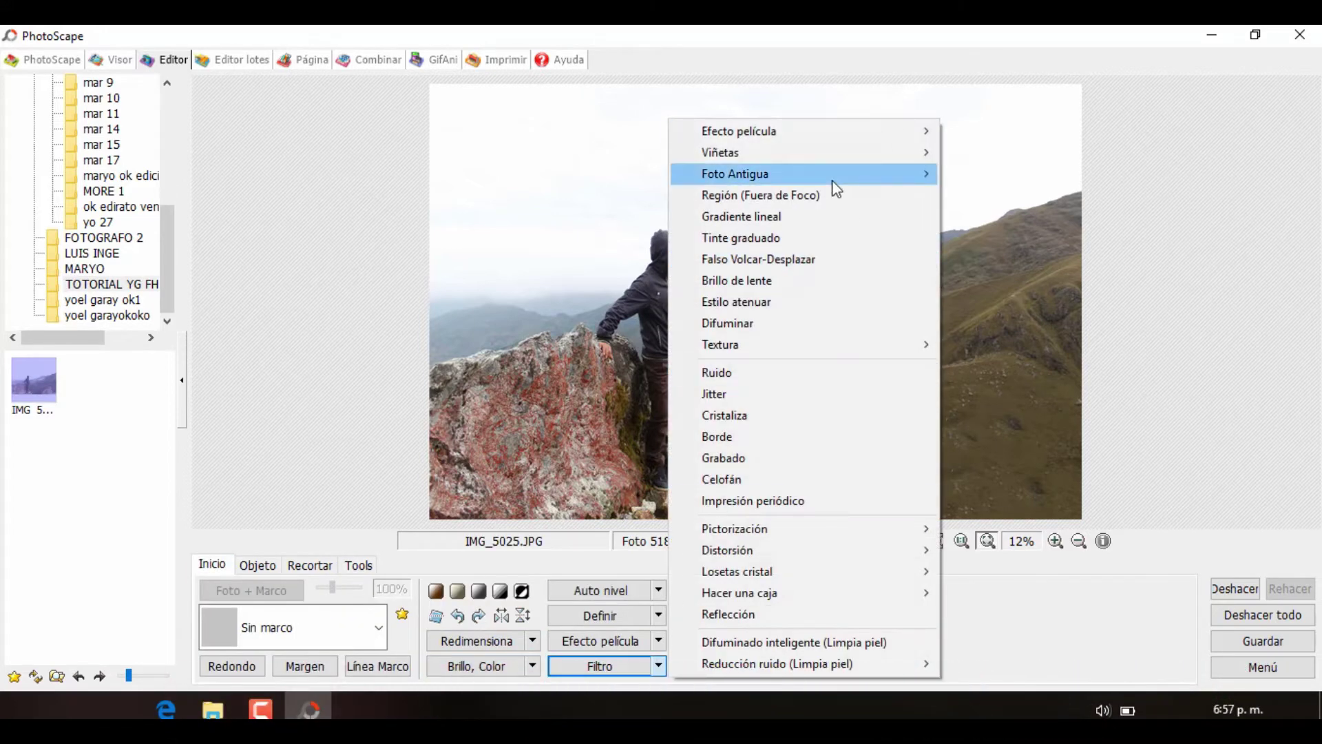
left_click(749, 200)
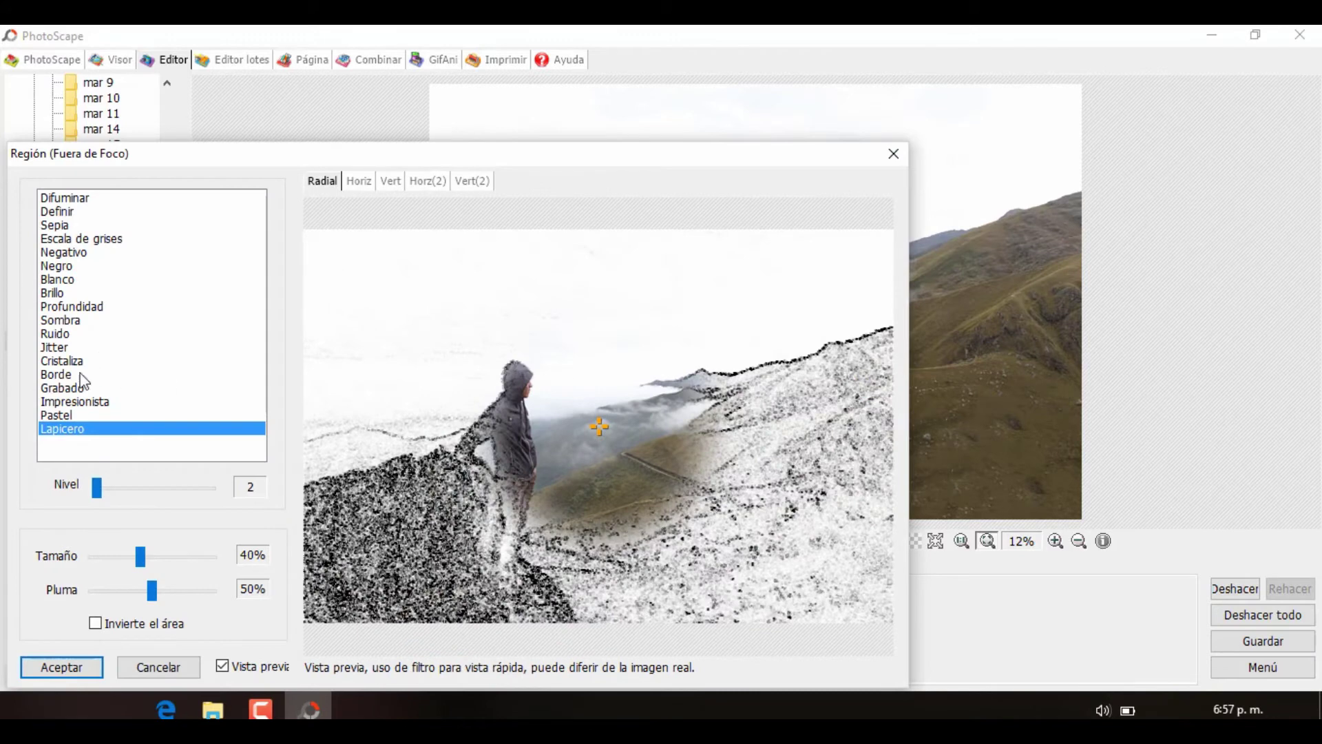
left_click_drag(138, 559, 117, 562)
left_click(183, 555)
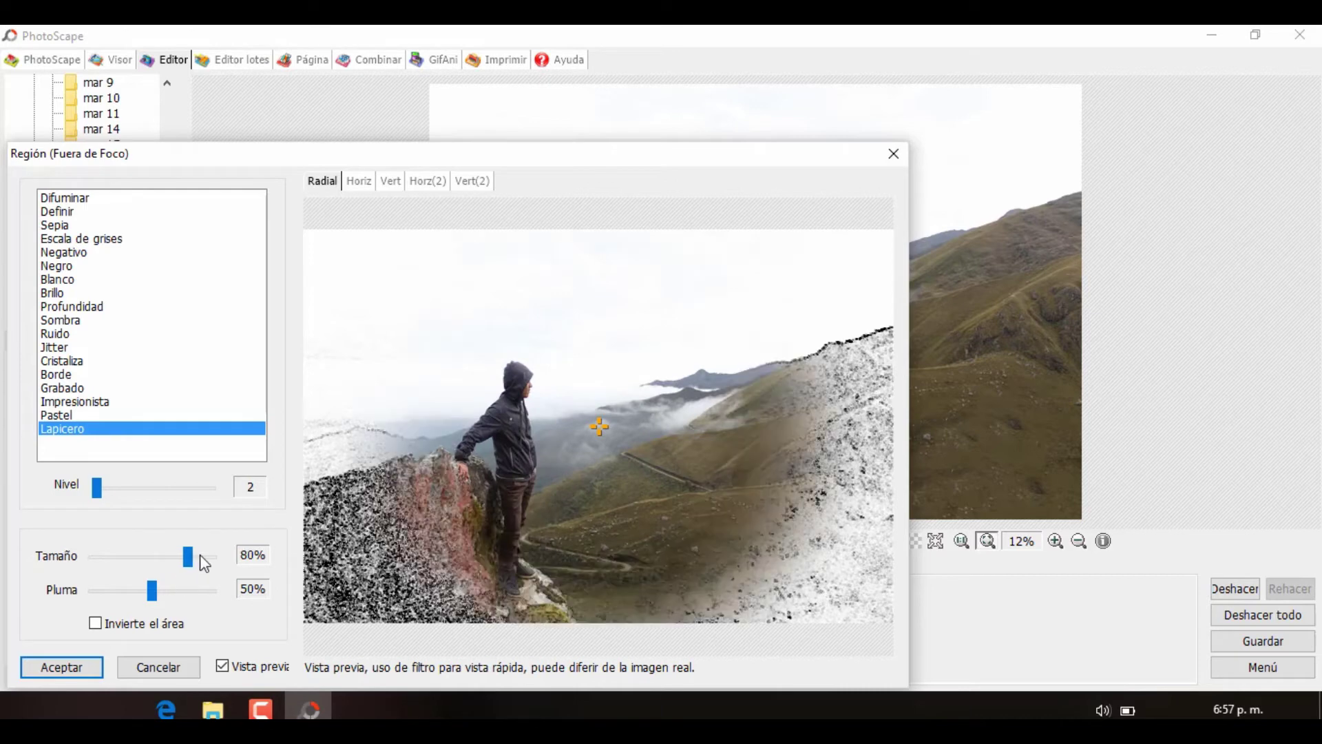
left_click(204, 563)
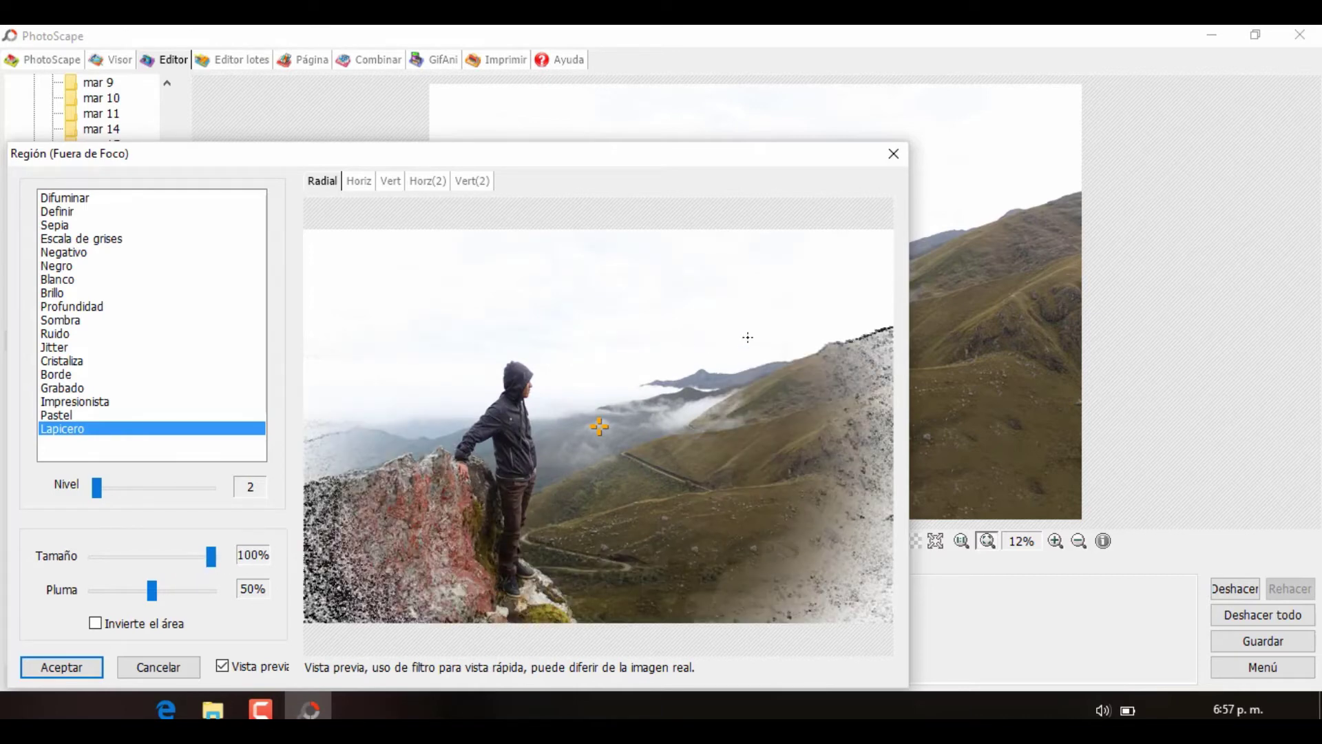
- Set the region size to 80% while previewing the Difuminar effect, and switch the effect to Escala de grises
left_click(65, 202)
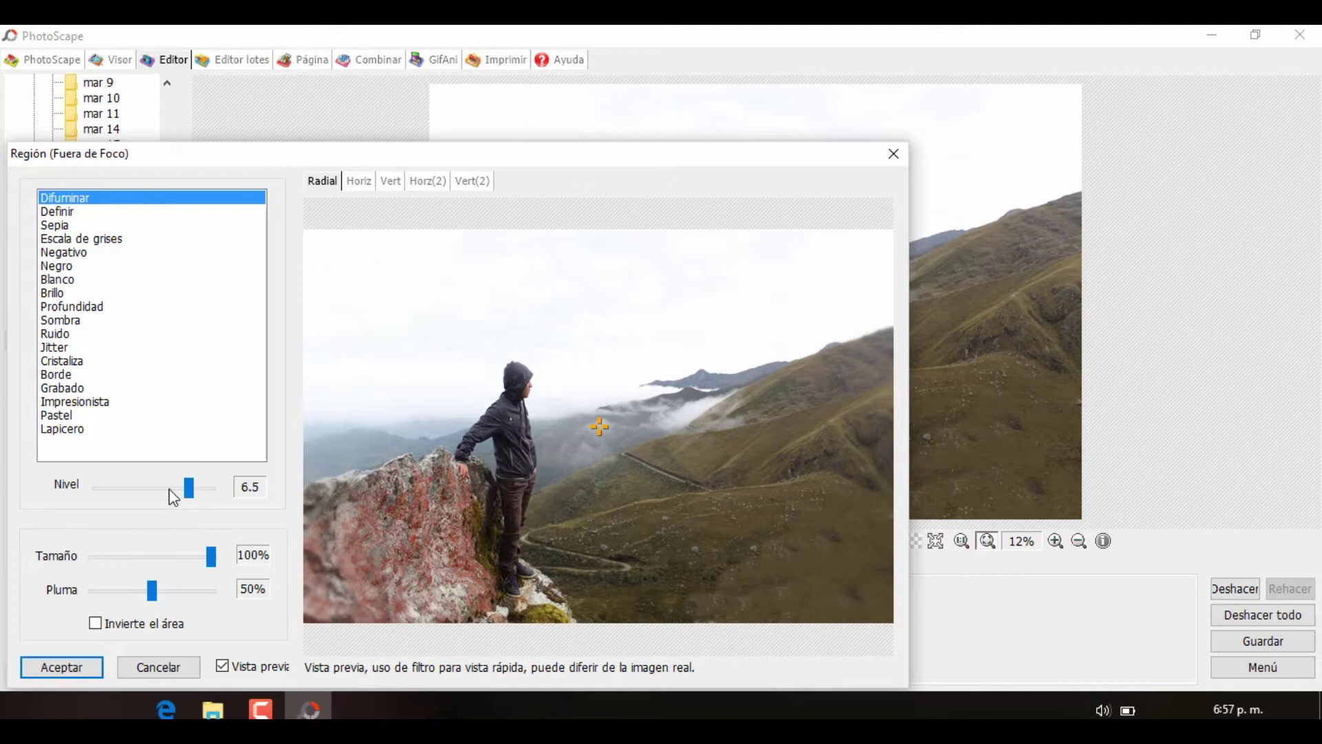
left_click(134, 559)
left_click(101, 557)
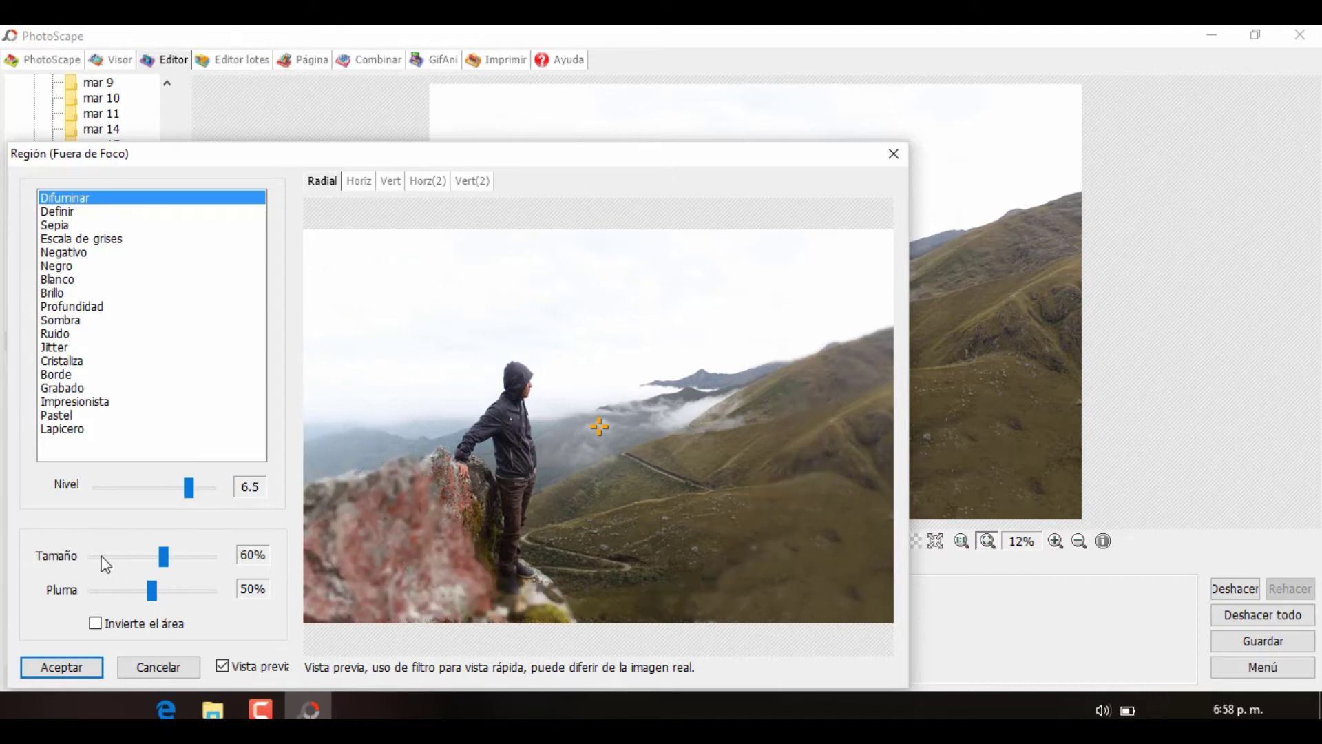
left_click(184, 557)
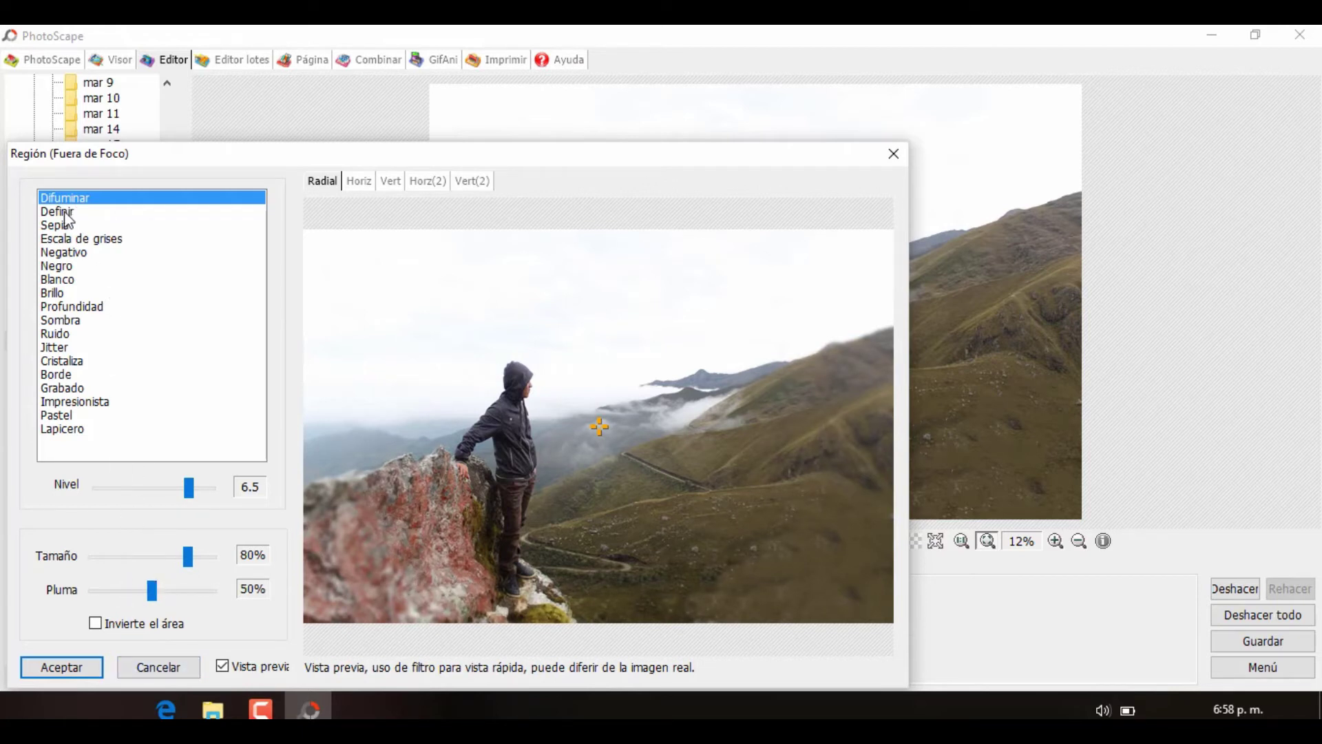
left_click(67, 241)
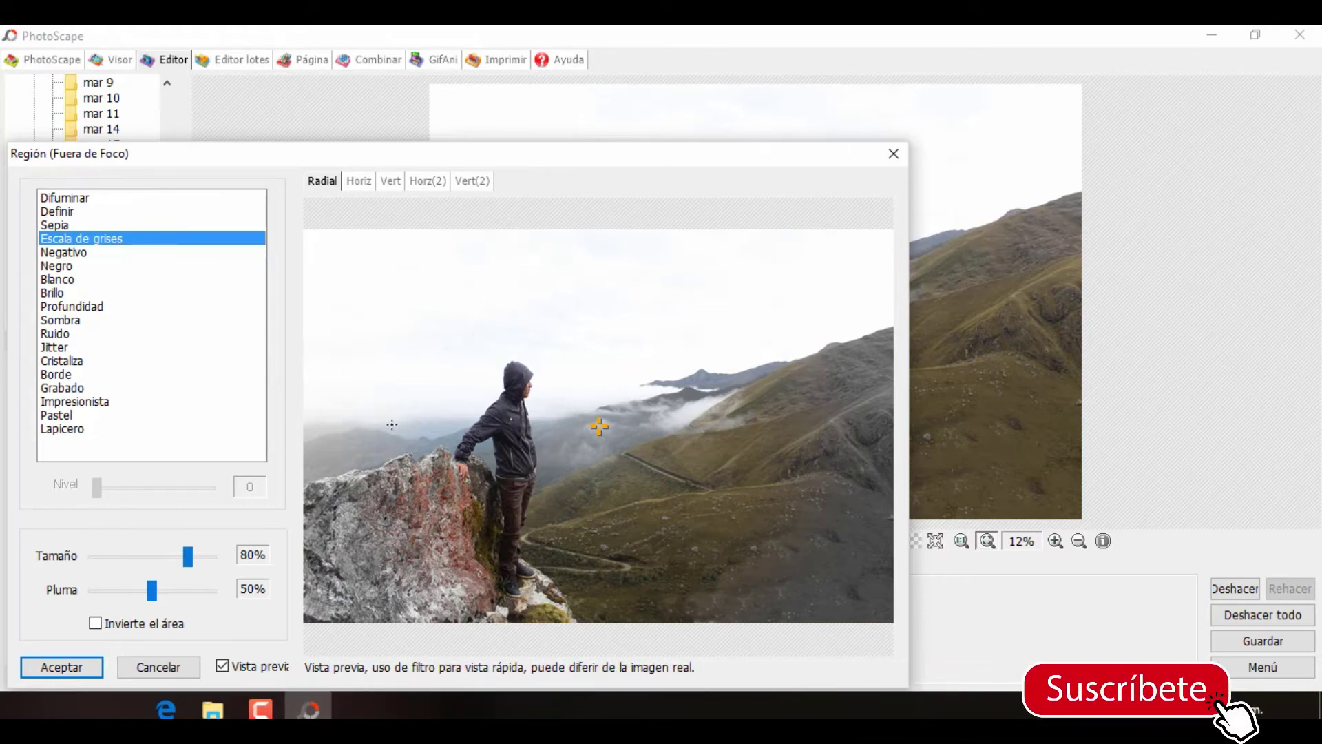
- Try smaller region sizes such as 60% for the Escala de grises effect, then restore the size to 80%
left_click(125, 559)
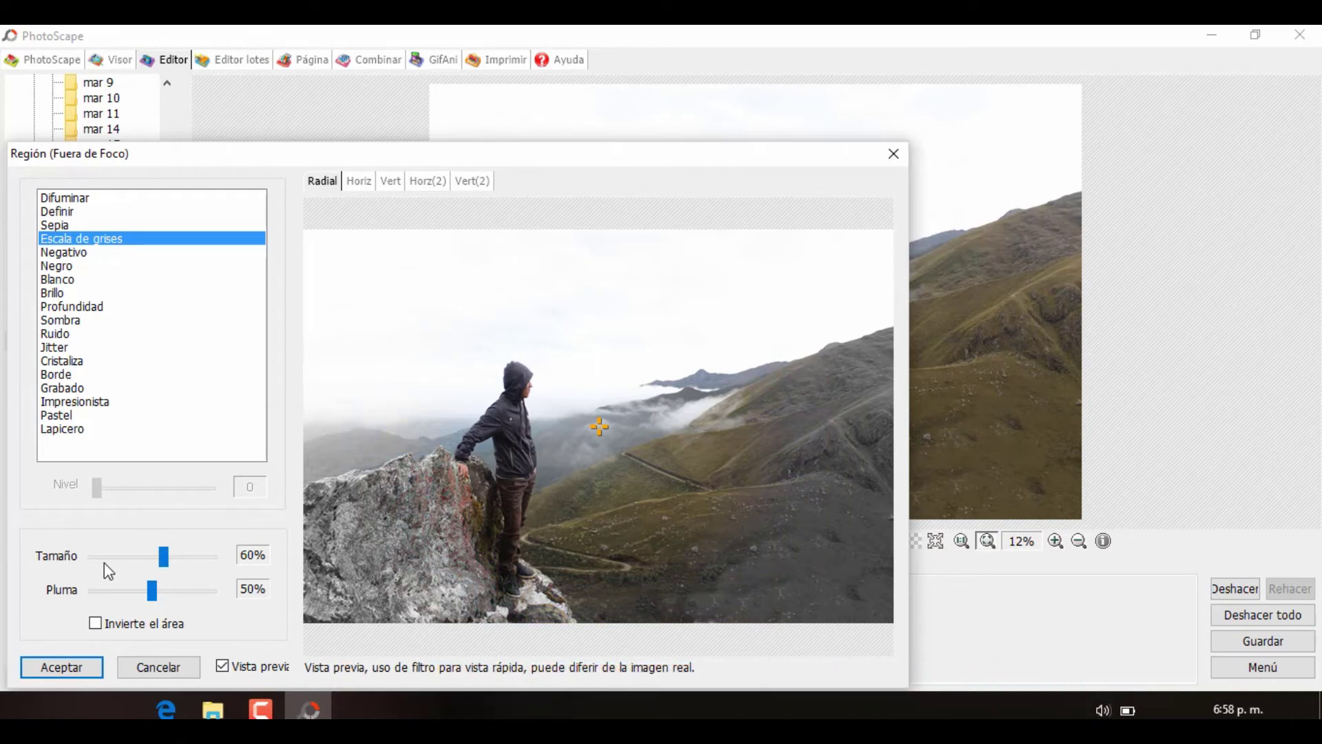
left_click(103, 563)
left_click(95, 559)
left_click(153, 564)
left_click(165, 562)
- Try different Pluma feather values, set it to 28%, and apply the Escala de grises region filter
left_click(175, 593)
left_click(176, 594)
left_click(147, 596)
left_click(174, 595)
left_click(192, 593)
left_click(151, 592)
left_click_drag(152, 600, 126, 596)
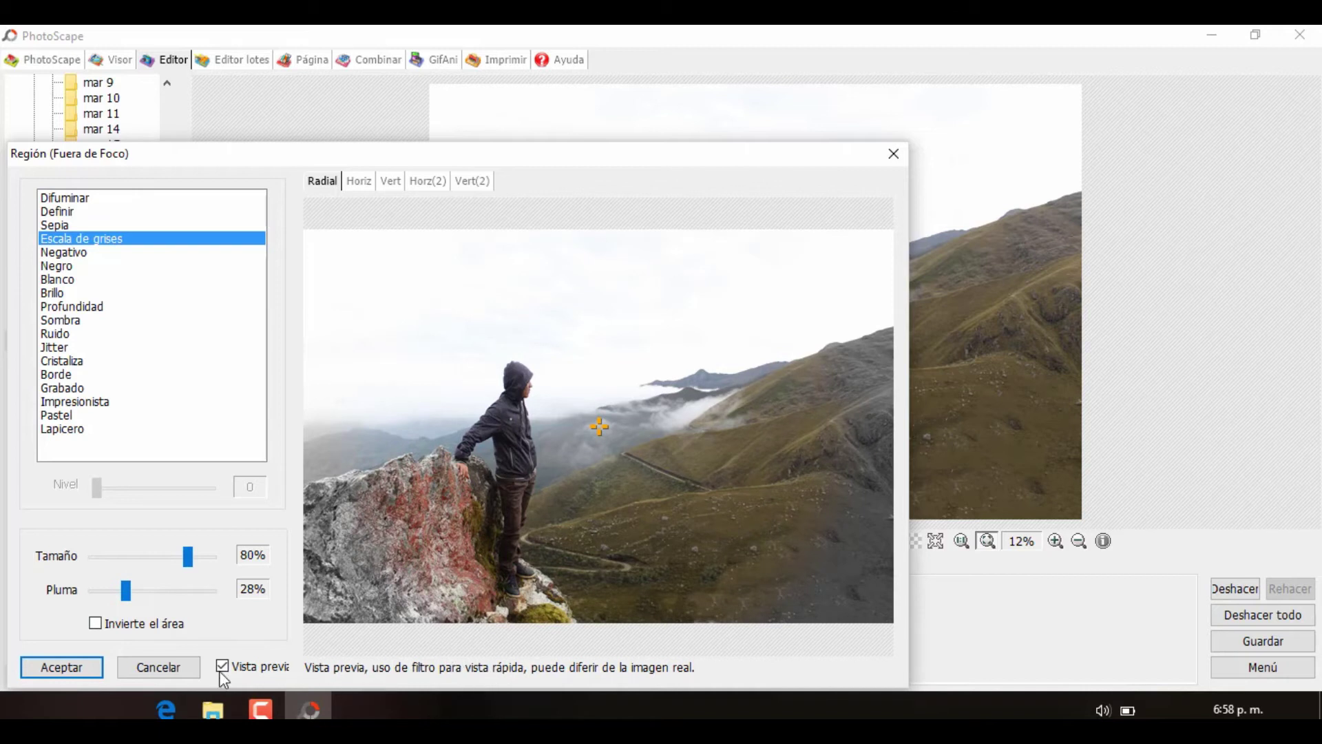
left_click(83, 668)
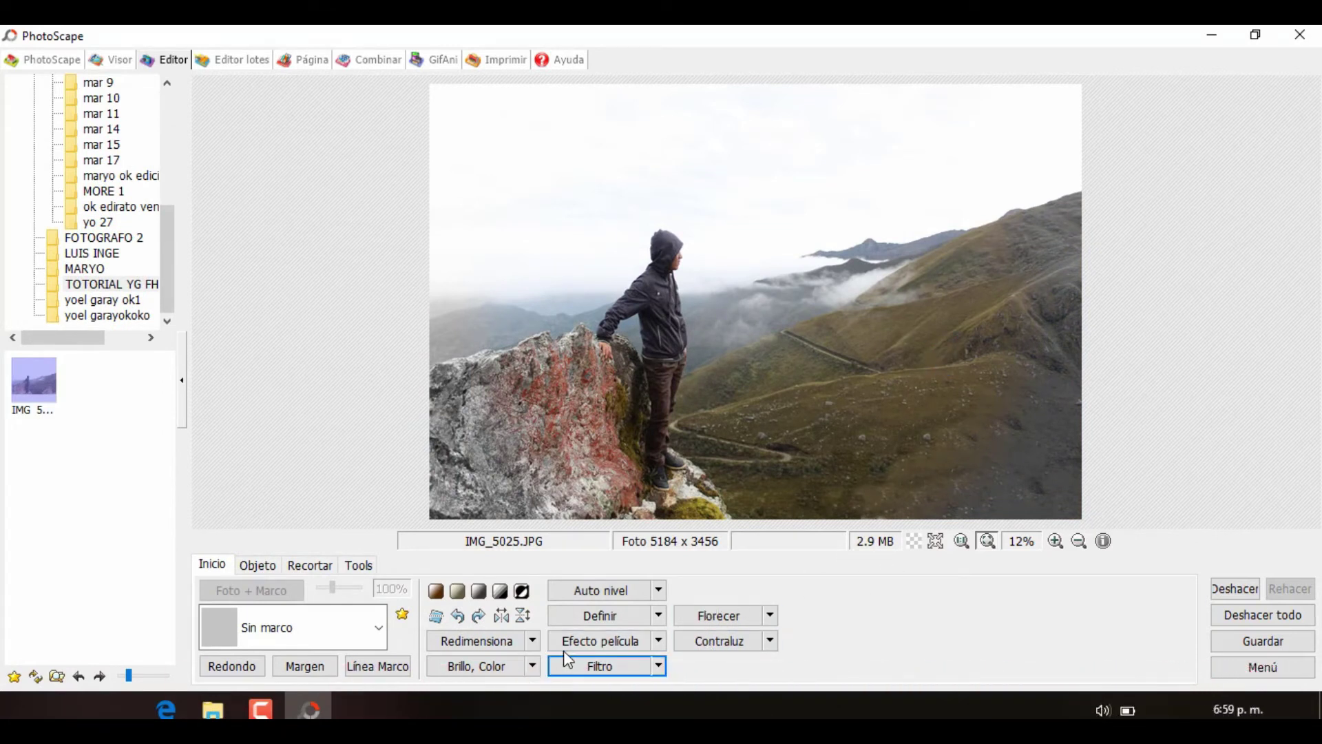
- Try the Mejorar color adjustment on the photo
left_click(534, 665)
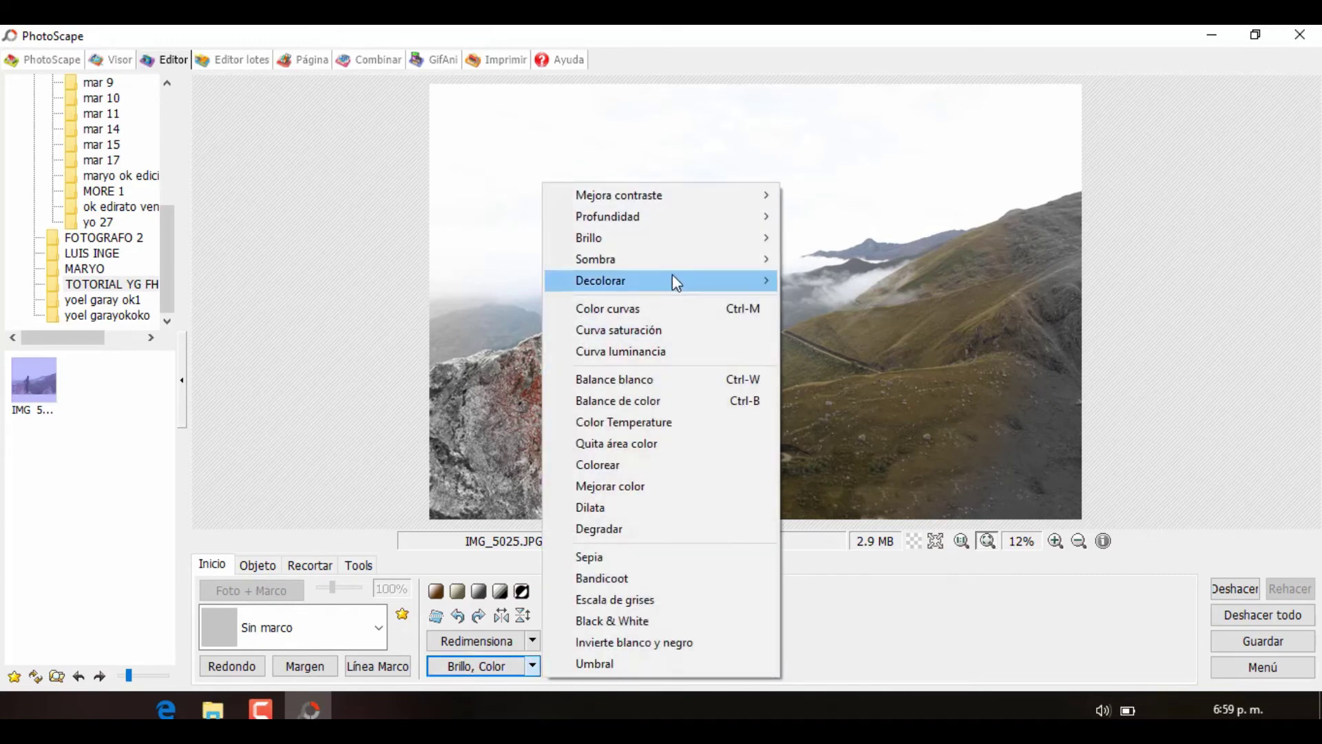
left_click(632, 486)
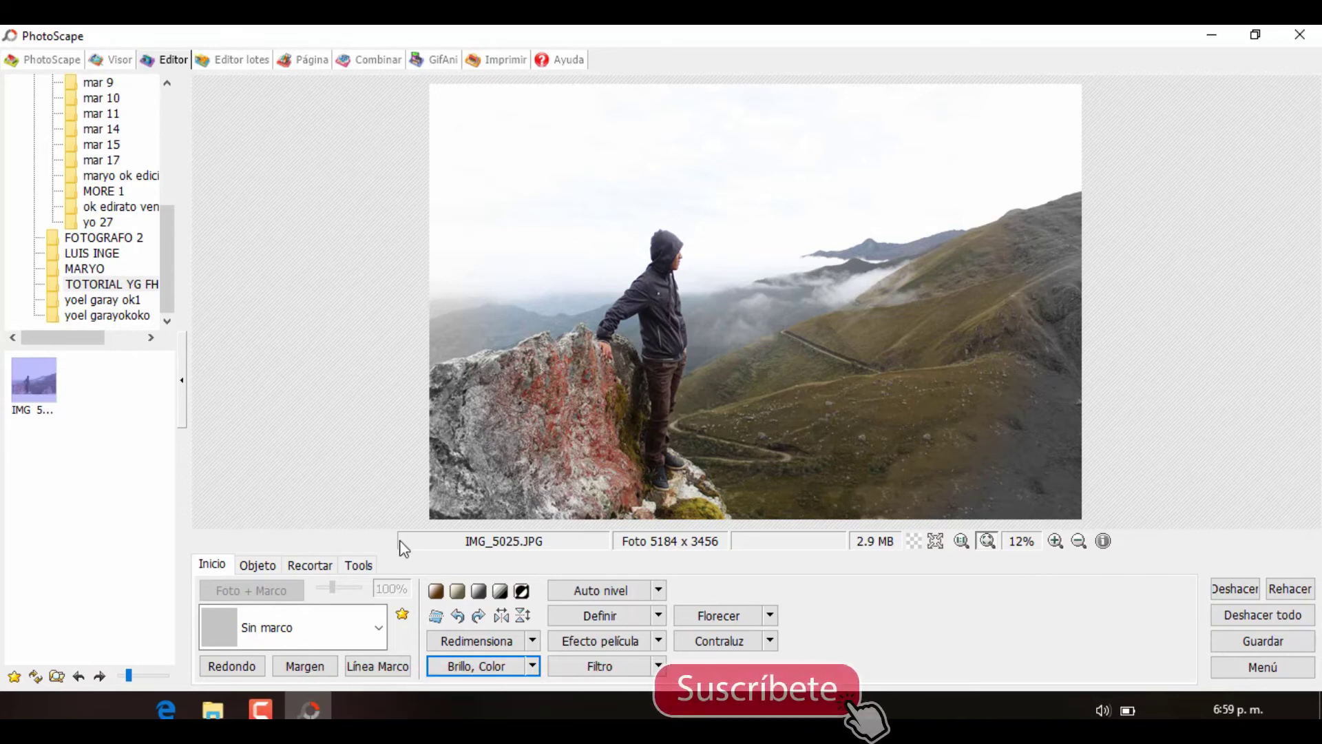
- Insert the oklogo image from the Escritorio folder onto the photo as an object with opacity 255
left_click(259, 565)
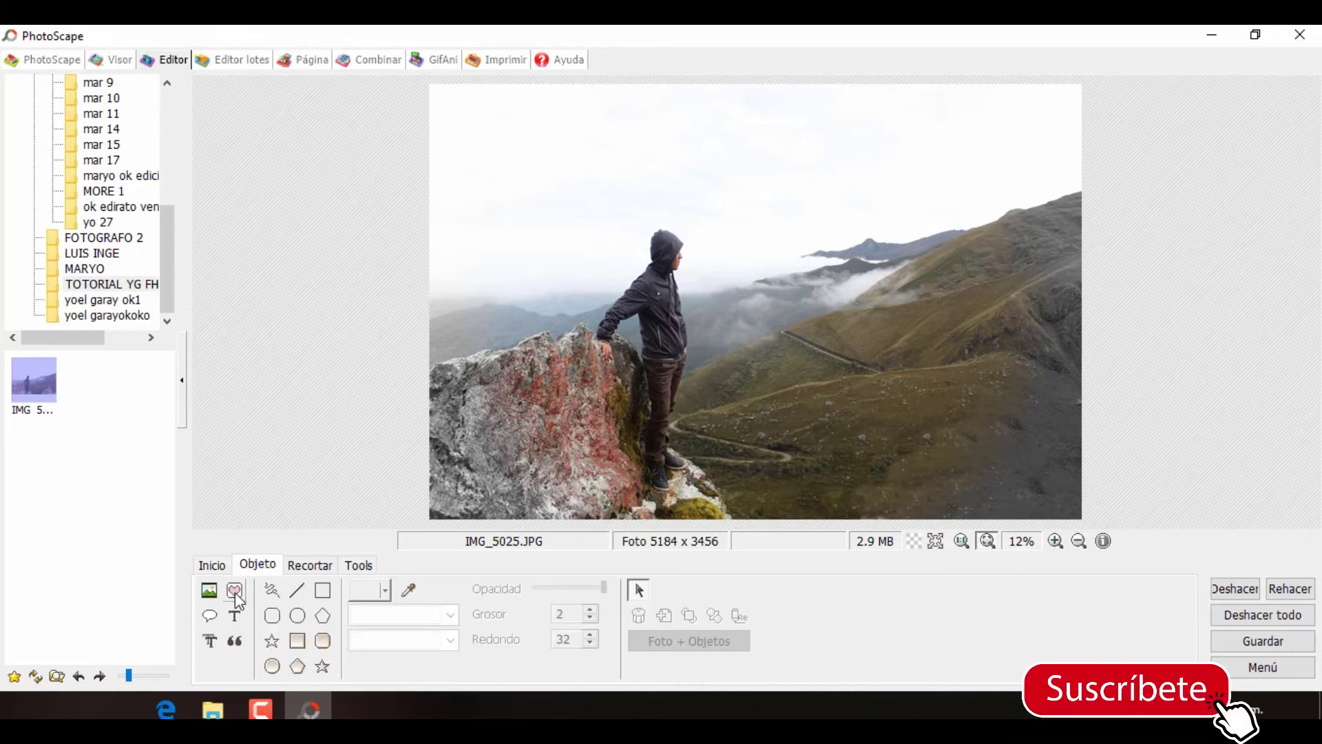
left_click(209, 590)
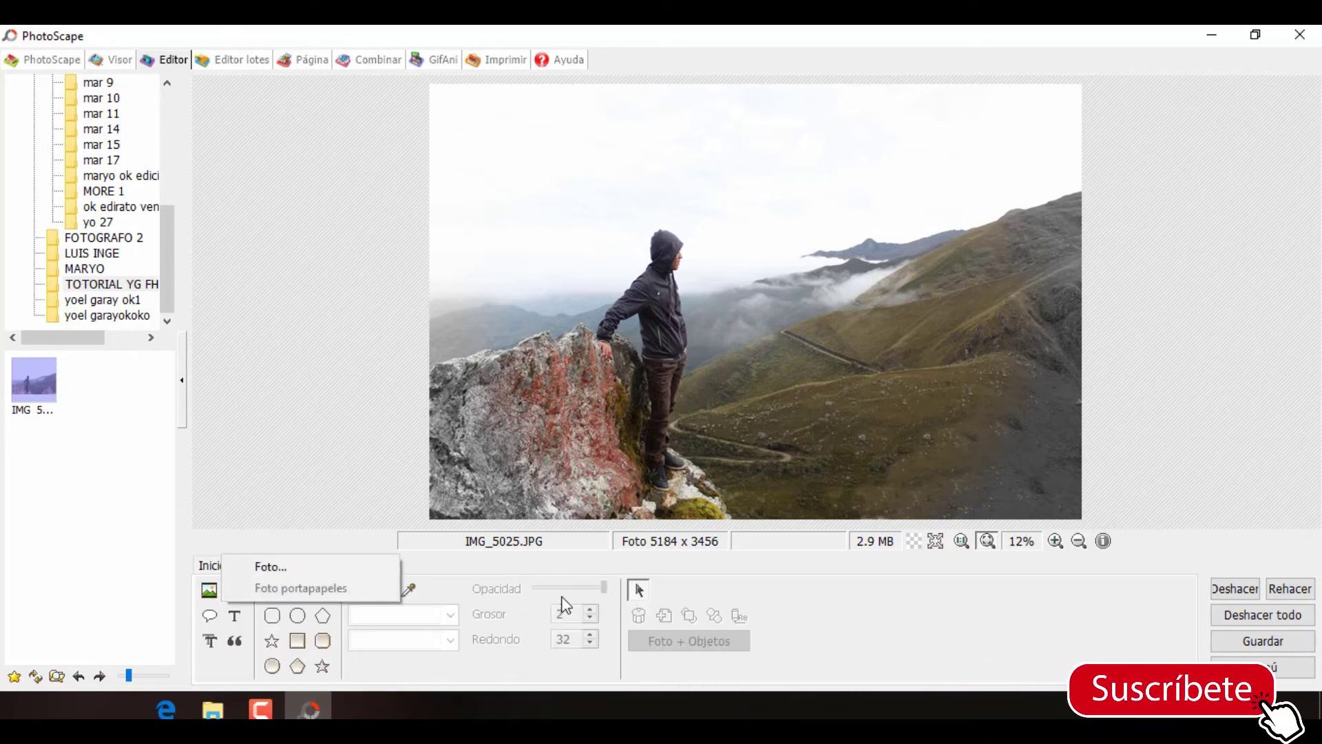
left_click(274, 567)
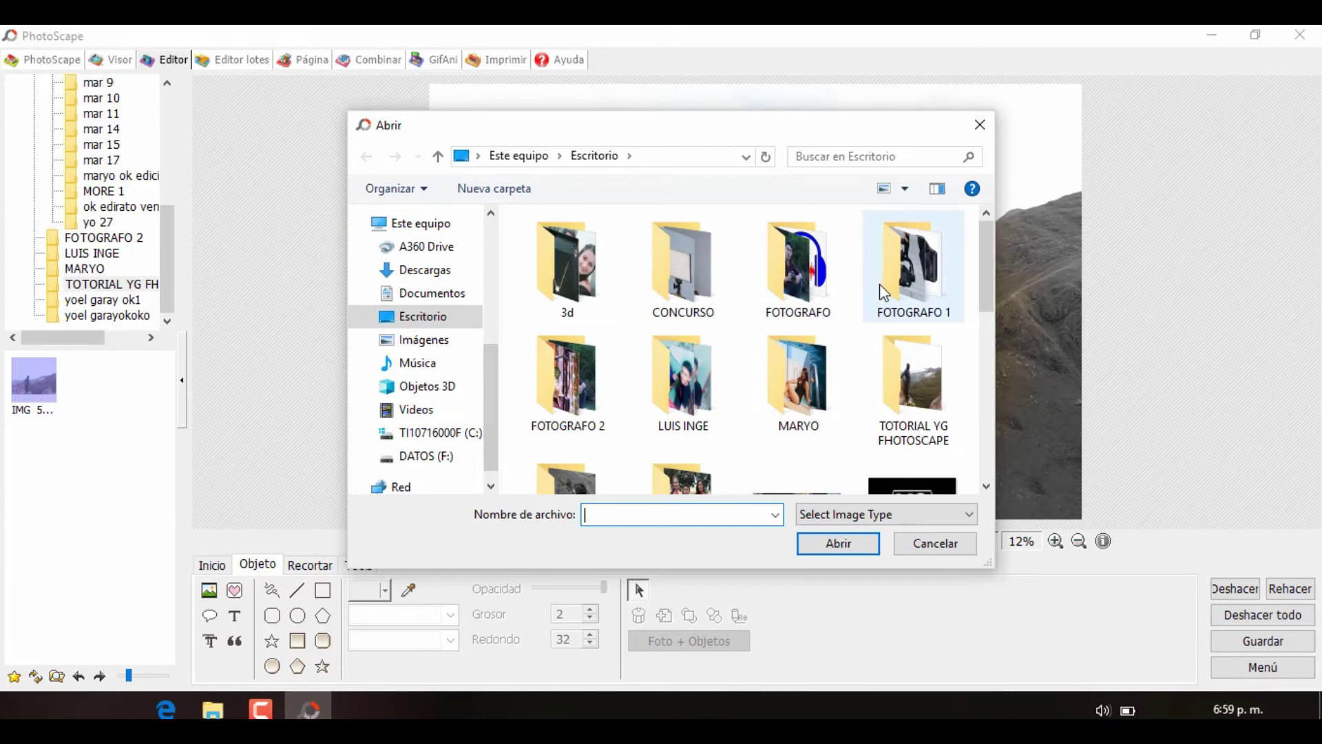
scroll(878, 283, "down", 1)
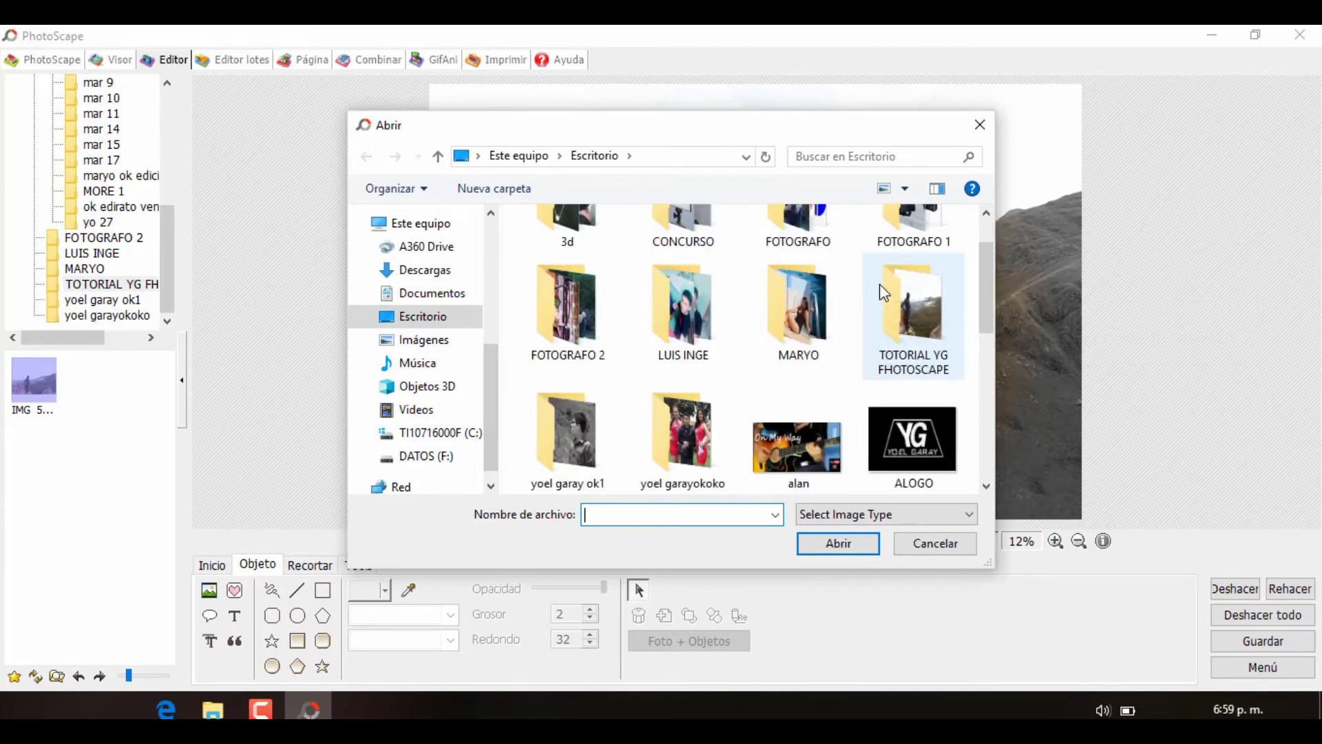
scroll(881, 303, "down", 2)
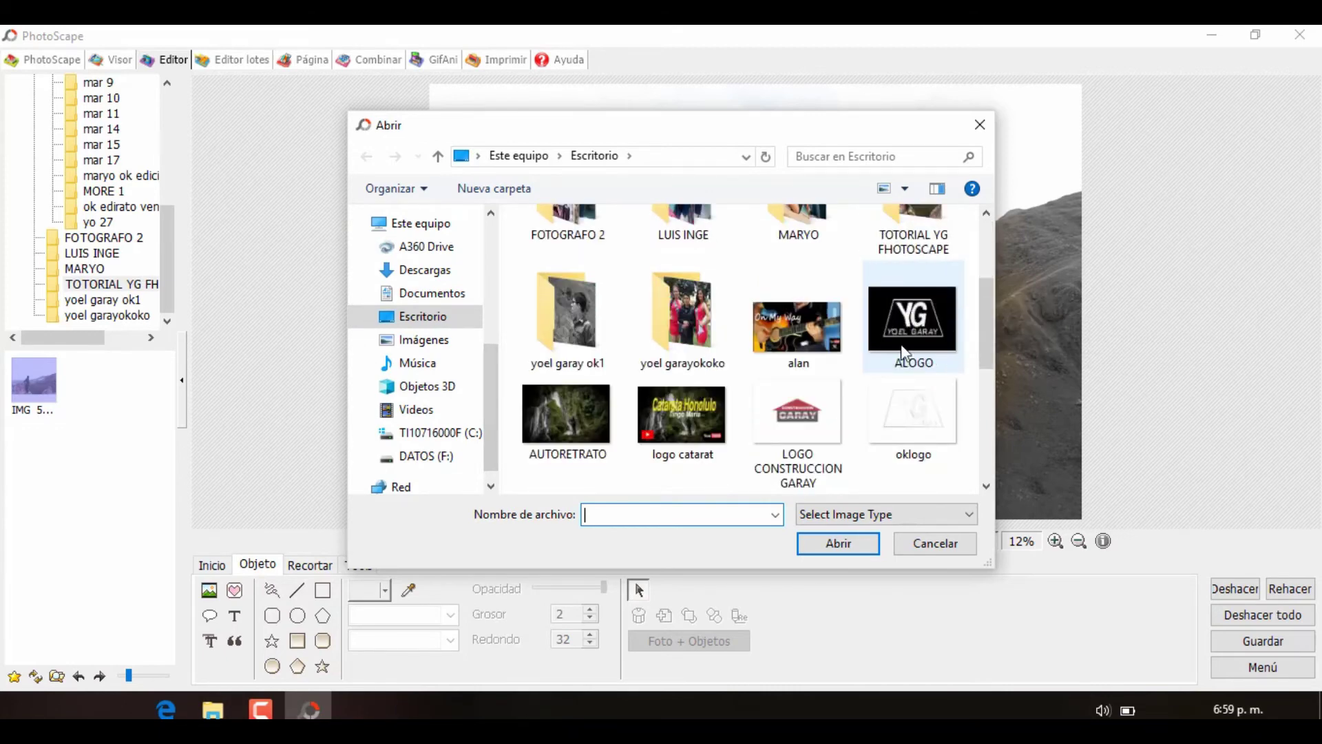
left_click(913, 413)
left_click(835, 544)
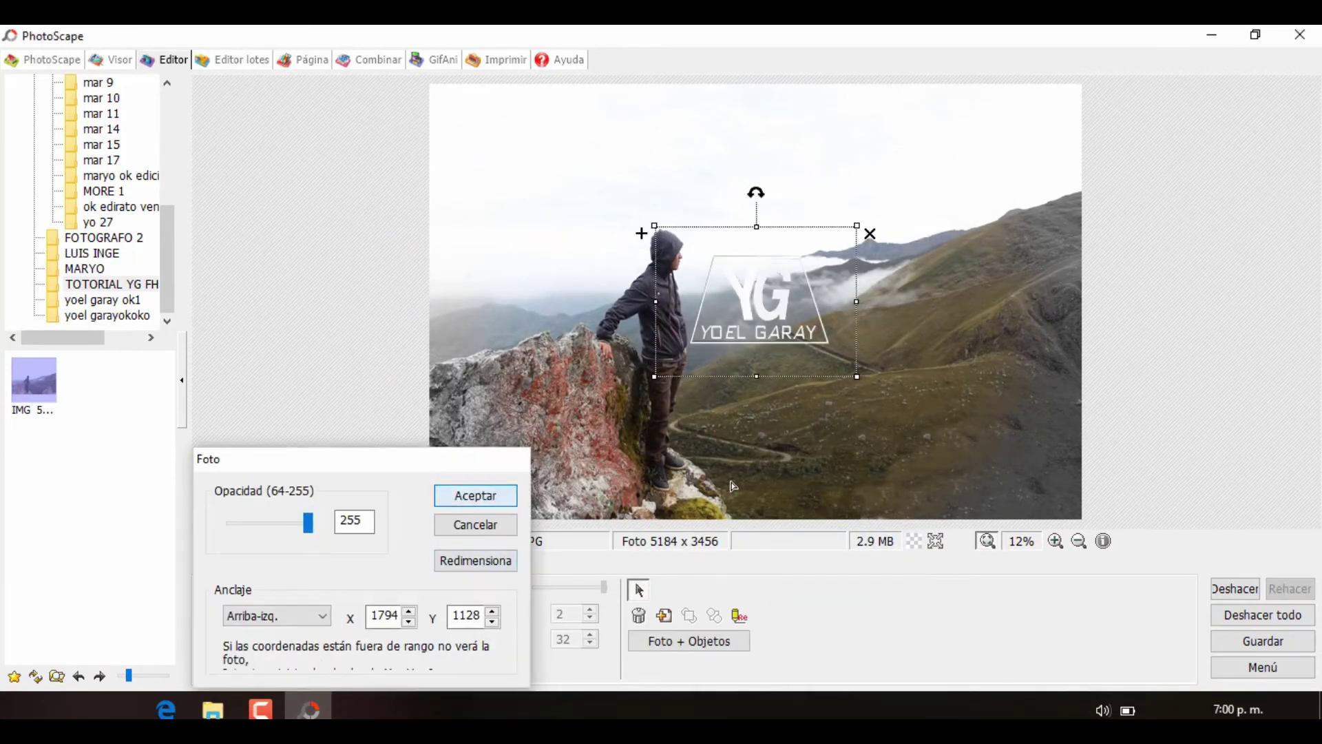
left_click(462, 500)
- Shrink the inserted logo to about two thirds of its size and move it into the photo's lower right corner
left_click_drag(861, 223, 742, 321)
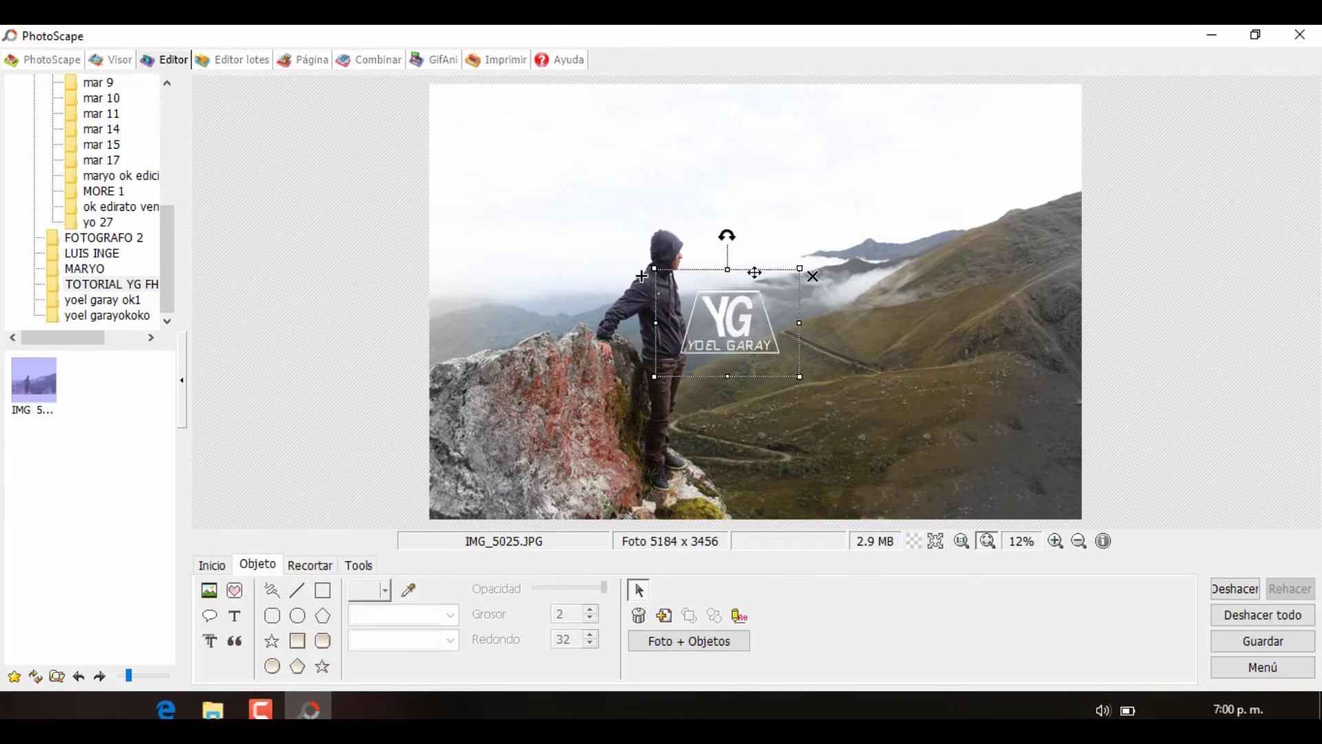
left_click_drag(754, 272, 1044, 428)
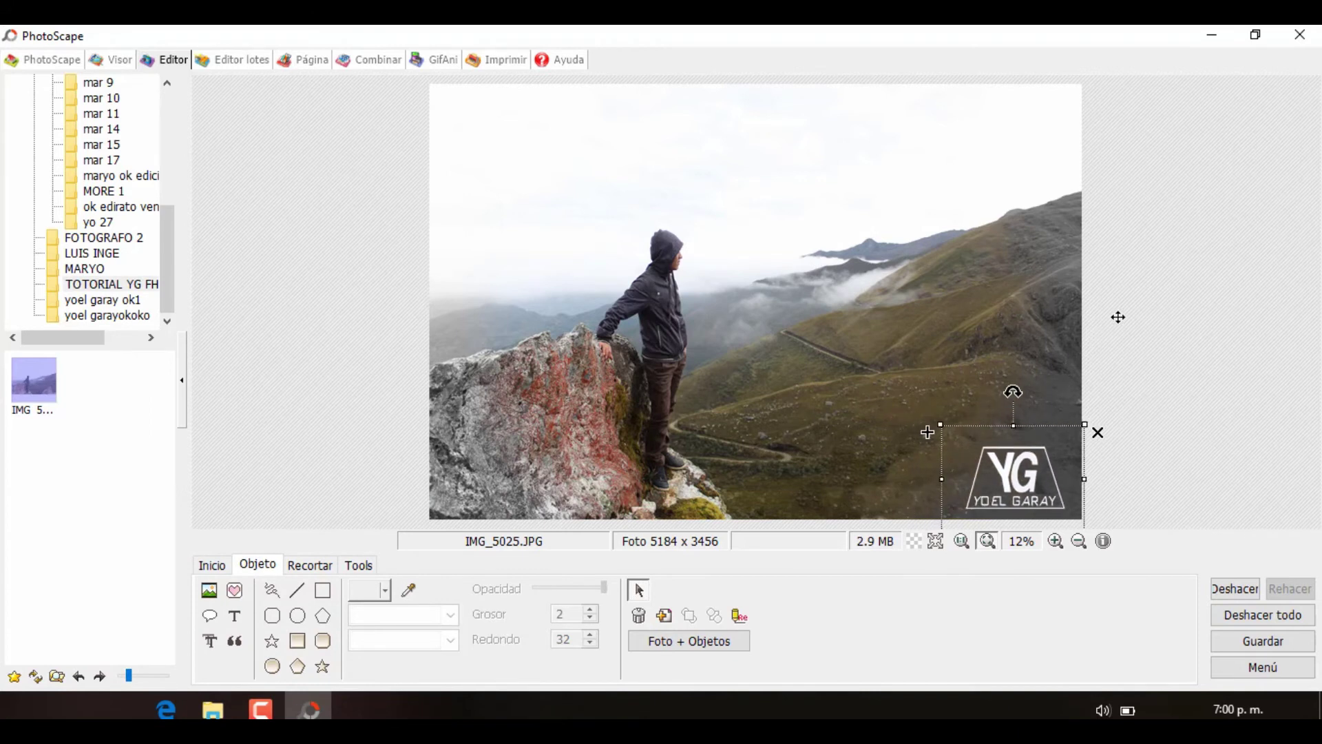
left_click(1148, 289)
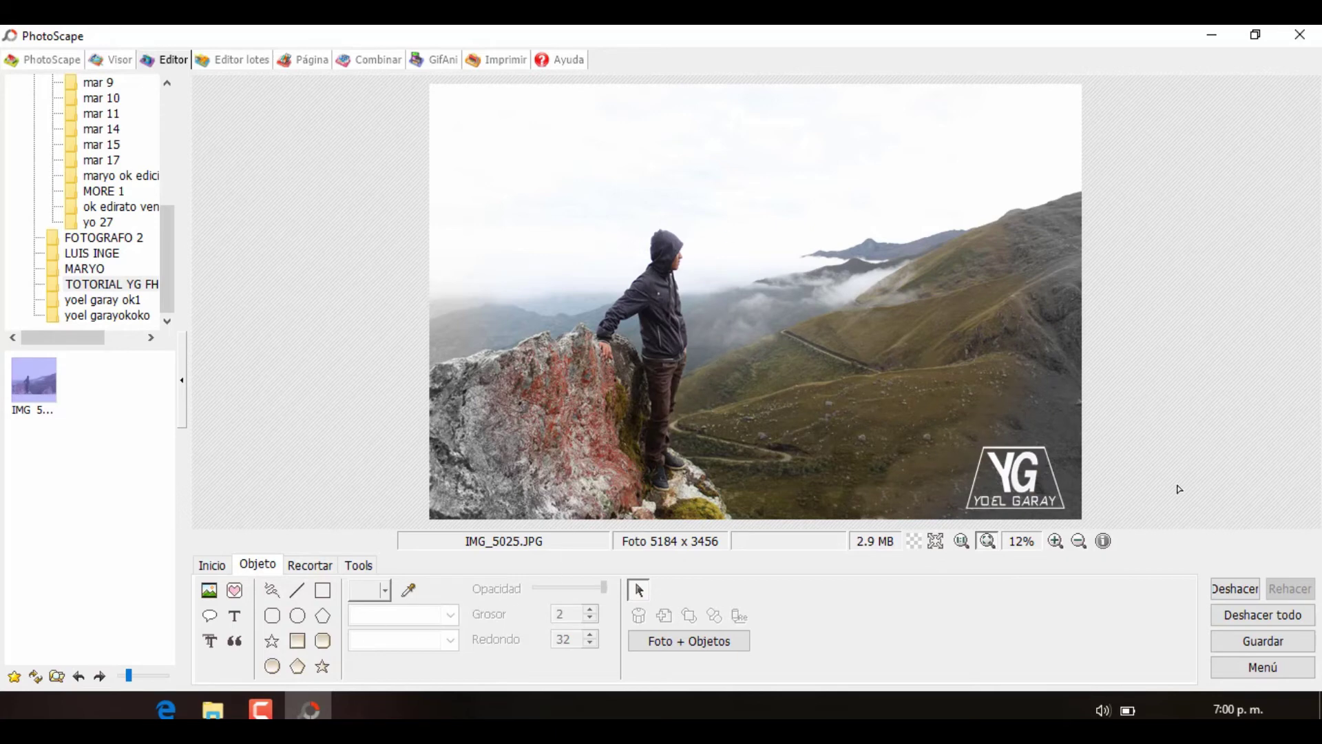
- Start saving a copy in the TOTORIAL YG FHOTOSCAPE folder, naming the file with the owner's first name followed by 1
left_click(1264, 644)
left_click(454, 380)
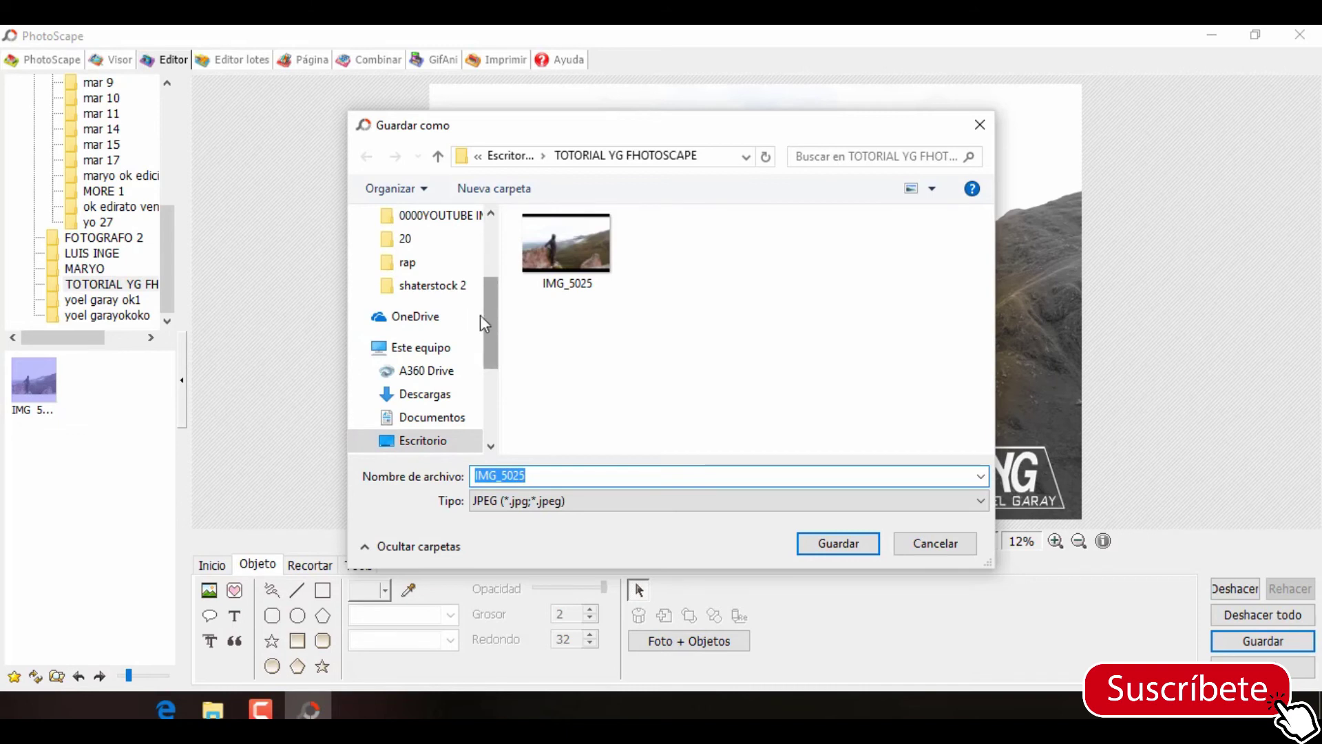
scroll(496, 375, "down", 1)
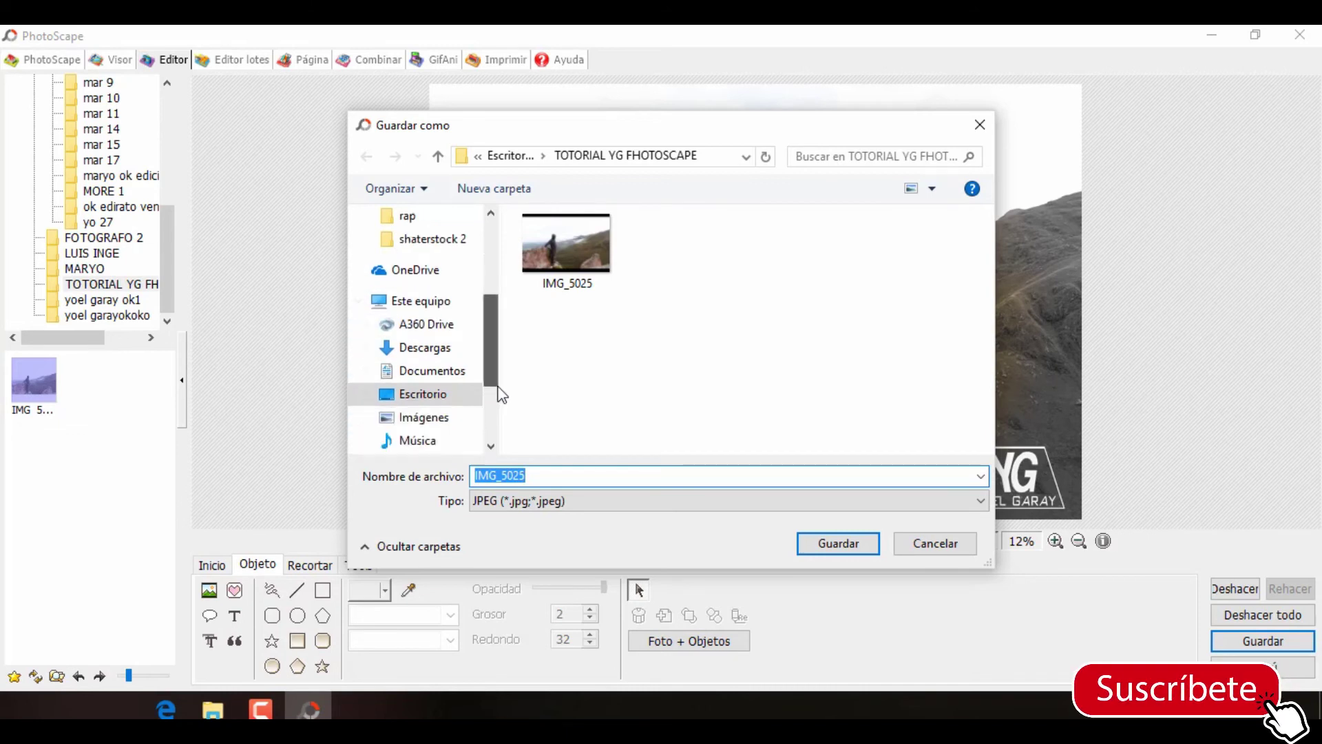
scroll(502, 339, "up", 2)
left_click(573, 474)
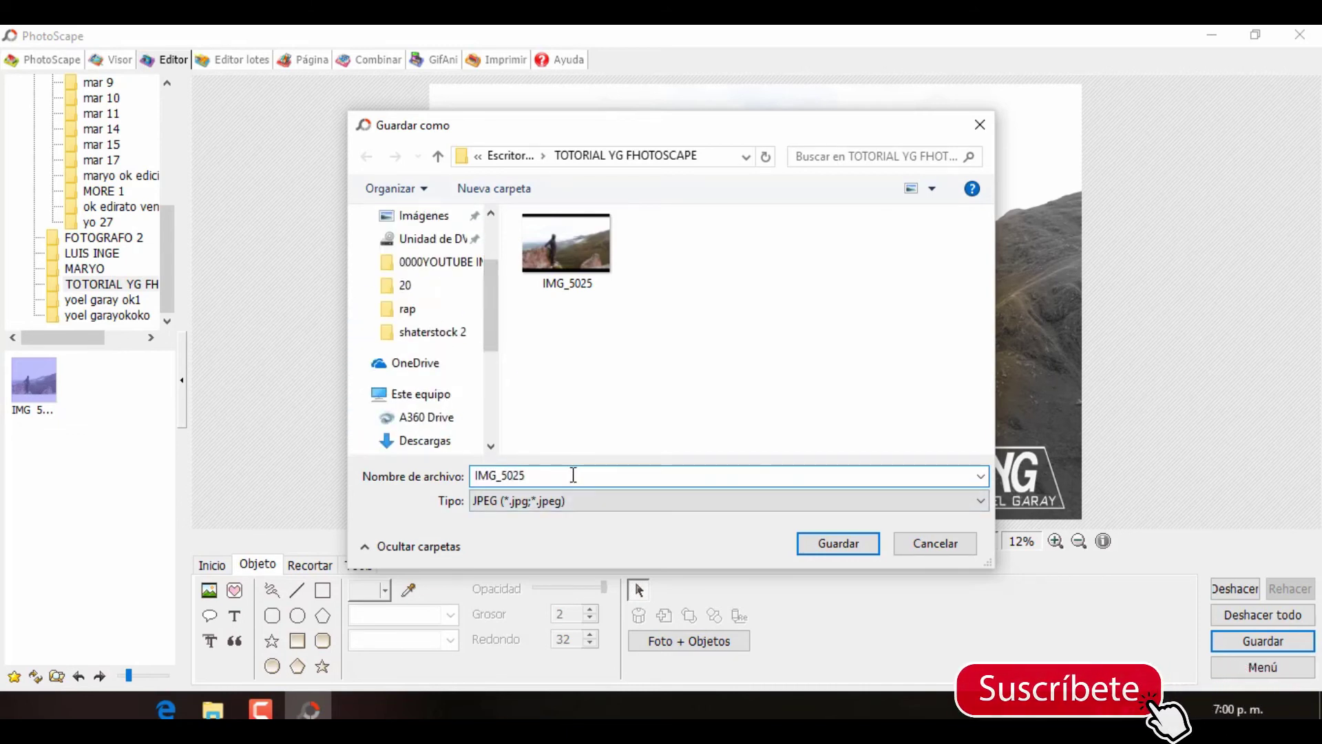
key("BackSpace")
key("BackSpace")
key("BackSpace")
key("BackSpace")
key("BackSpace")
key("BackSpace")
key("BackSpace")
key("BackSpace")
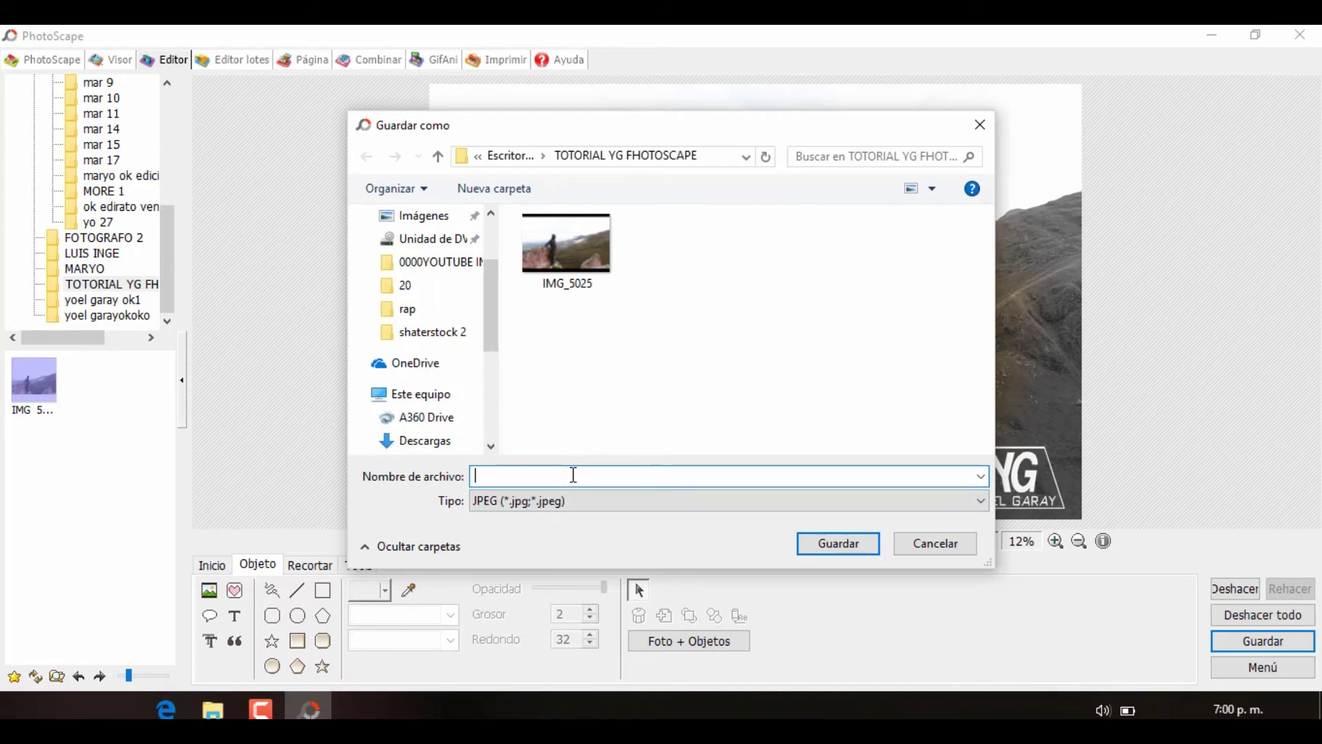
type("PEFIL")
type("YOEL 1")
- Save the copy in JPEG format and minimize the editor to return to the desktop
left_click(979, 502)
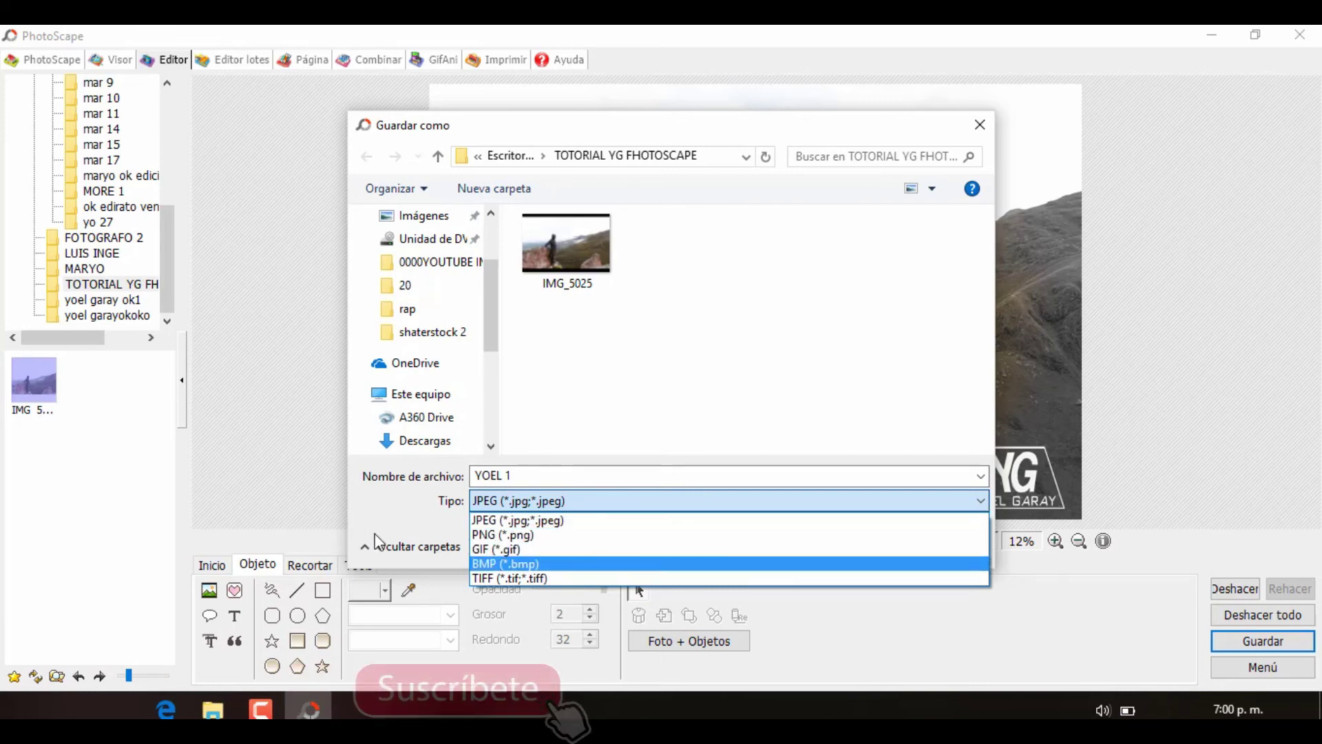
left_click(508, 520)
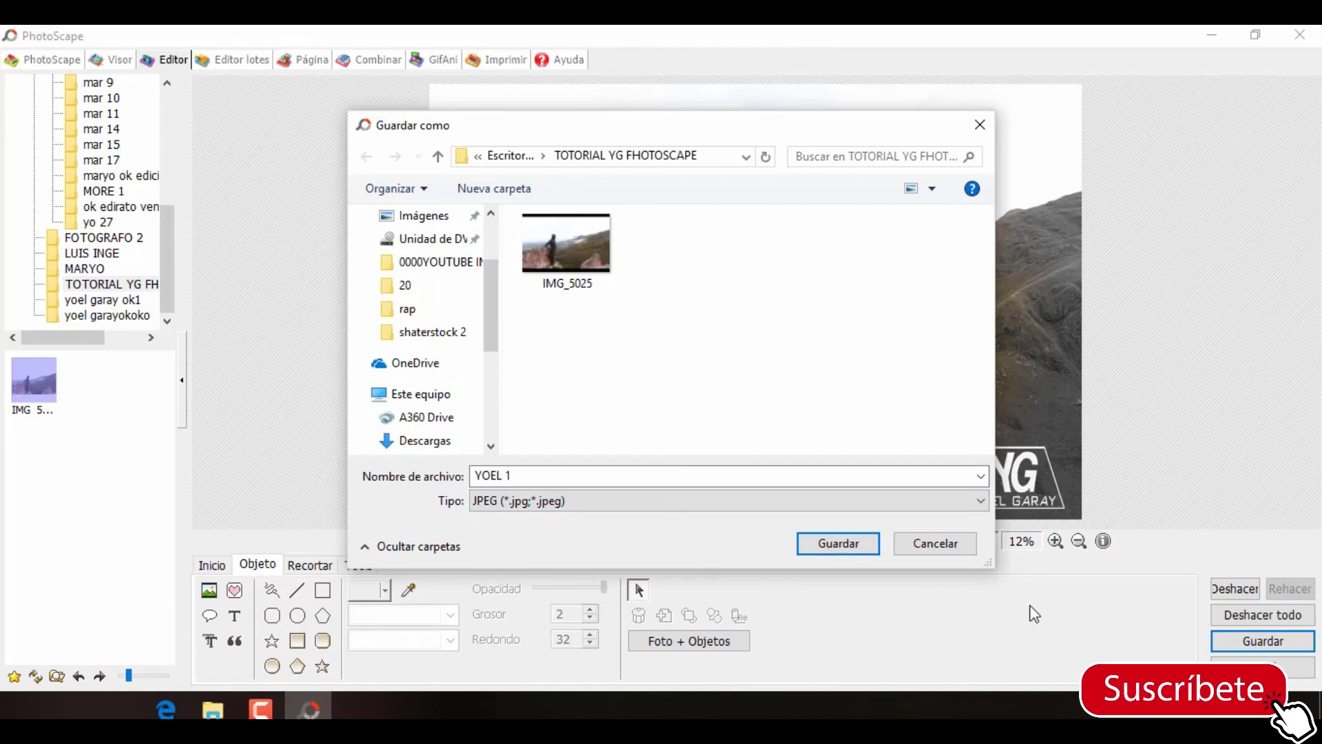
left_click(841, 551)
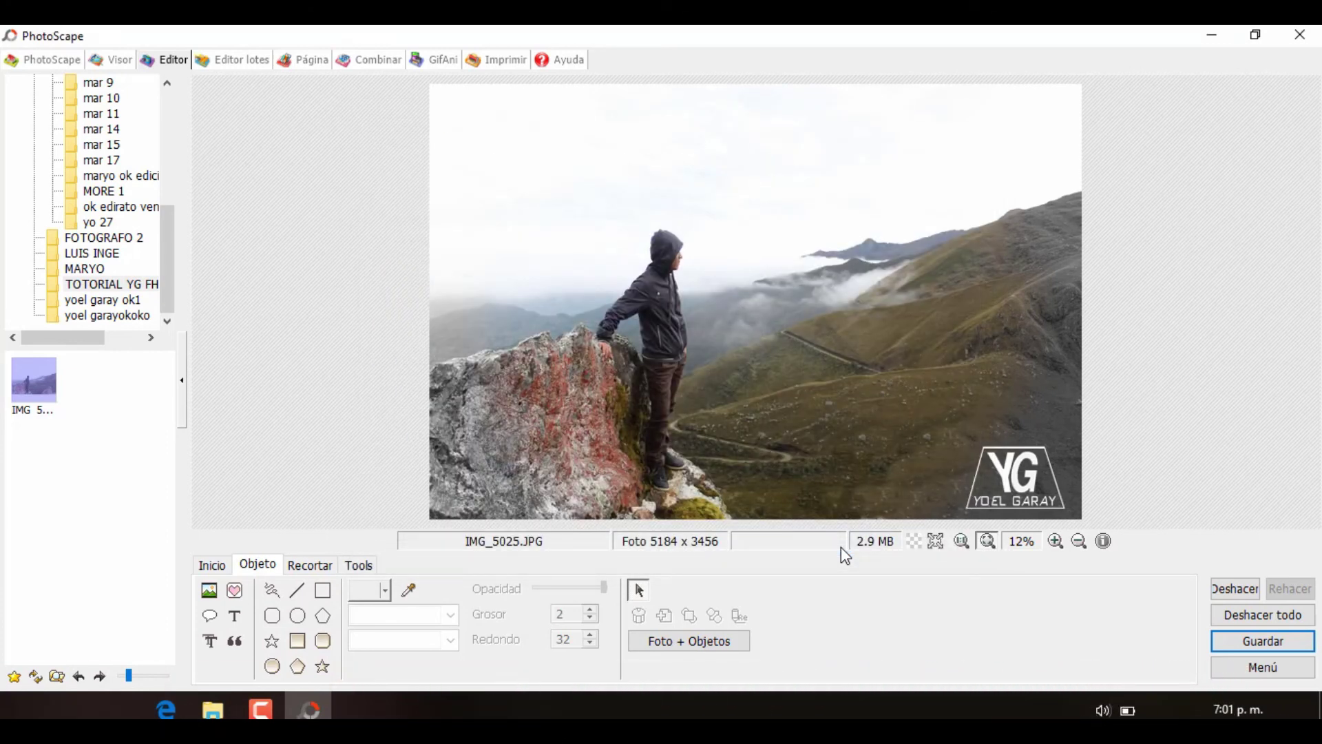
left_click(1212, 34)
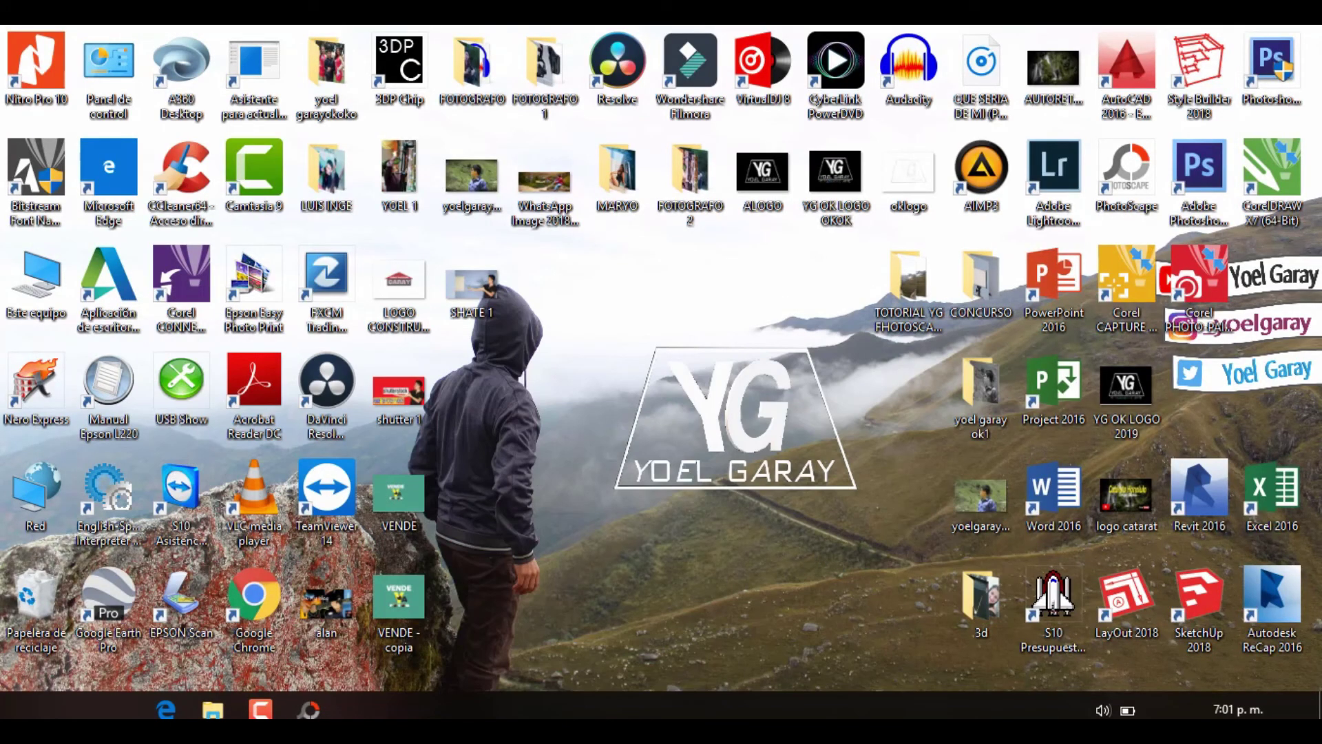